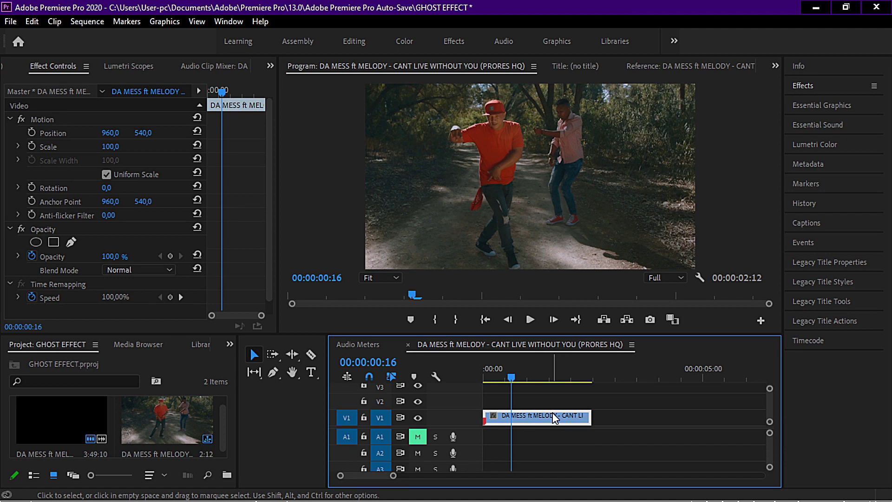
# Duplicate the video clip from track V1 onto track V2, directly above the original.
pyautogui.press('alt')
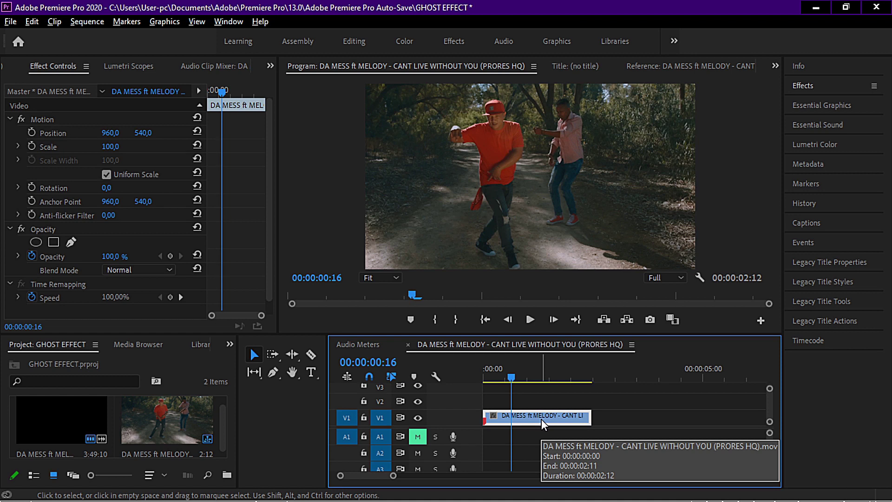
pyautogui.moveTo(542, 420); pyautogui.dragTo(542, 402)
pyautogui.click(558, 412)
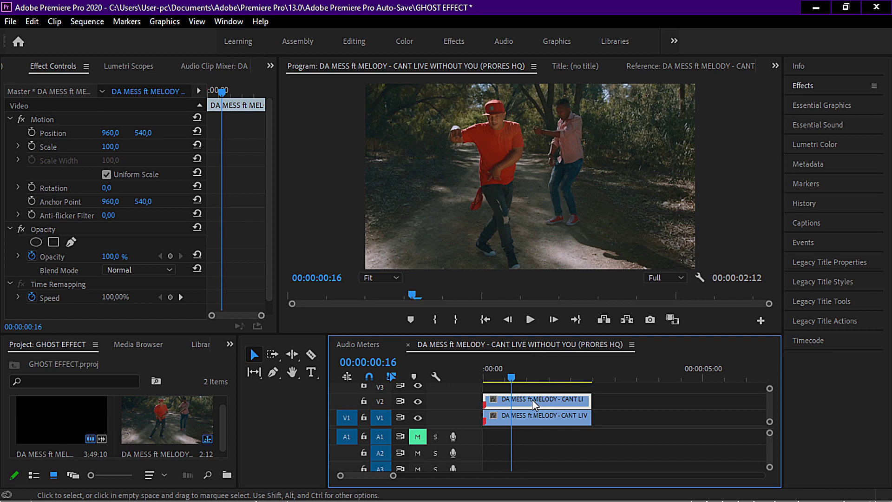
# Set the V2 copy's blend mode to Screen and its opacity to 50%.
pyautogui.click(65, 70)
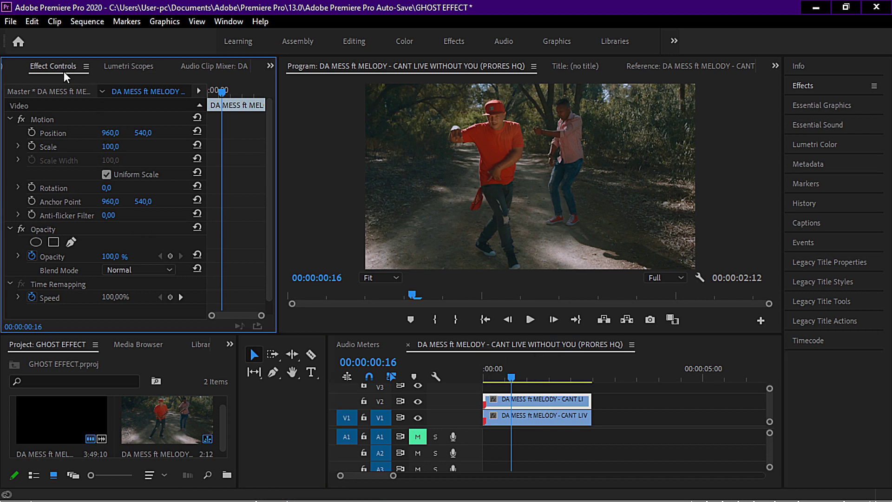
pyautogui.scroll(-1, 79, 215)
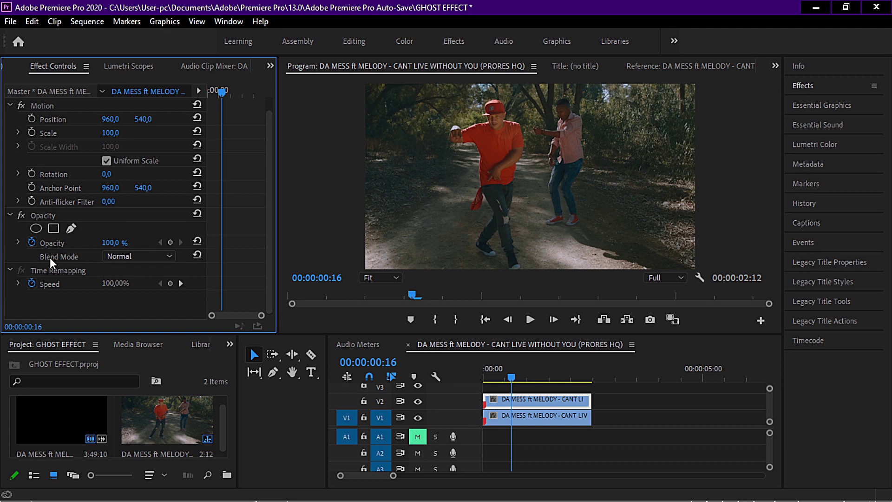
pyautogui.click(119, 256)
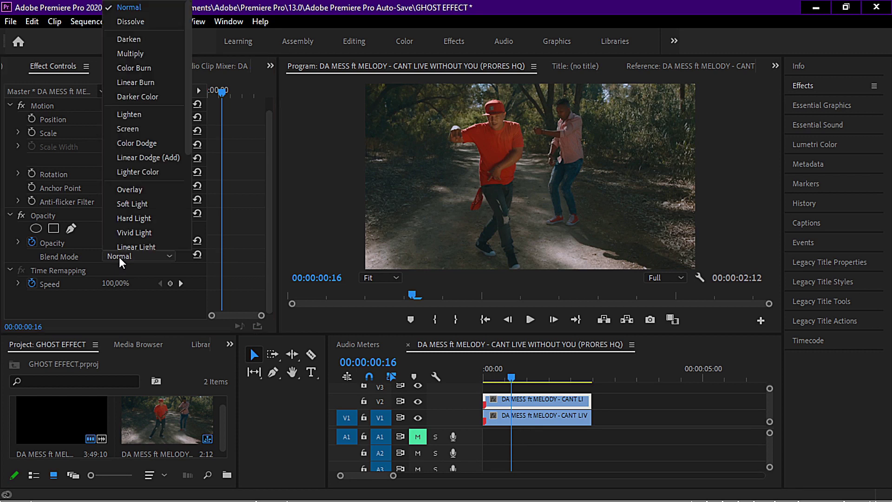
pyautogui.click(130, 131)
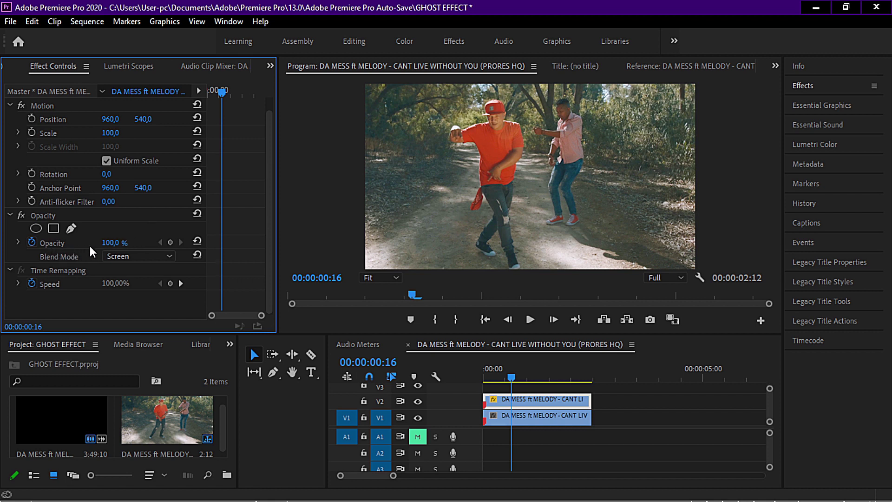
pyautogui.click(116, 242)
pyautogui.write('50')
pyautogui.press('Return')
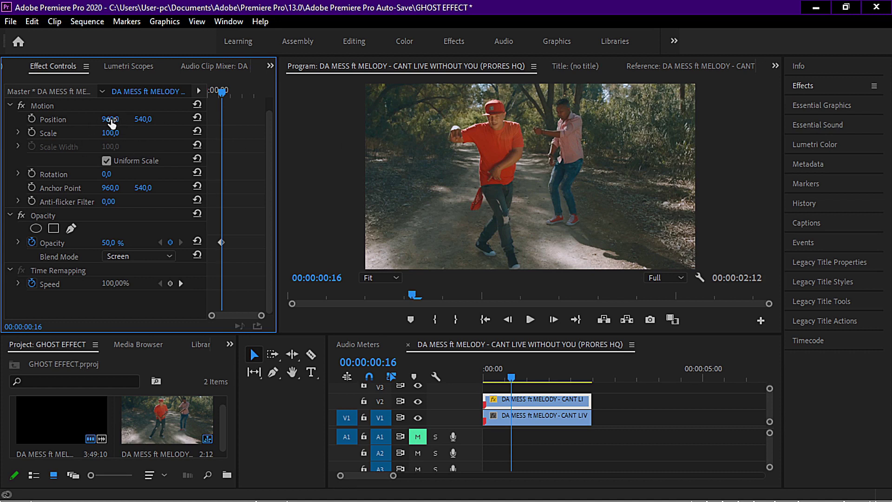
# Shift the V2 copy sideways to a horizontal position of 1548 and enlarge its scale to 143.
pyautogui.moveTo(111, 121); pyautogui.dragTo(324, 122)
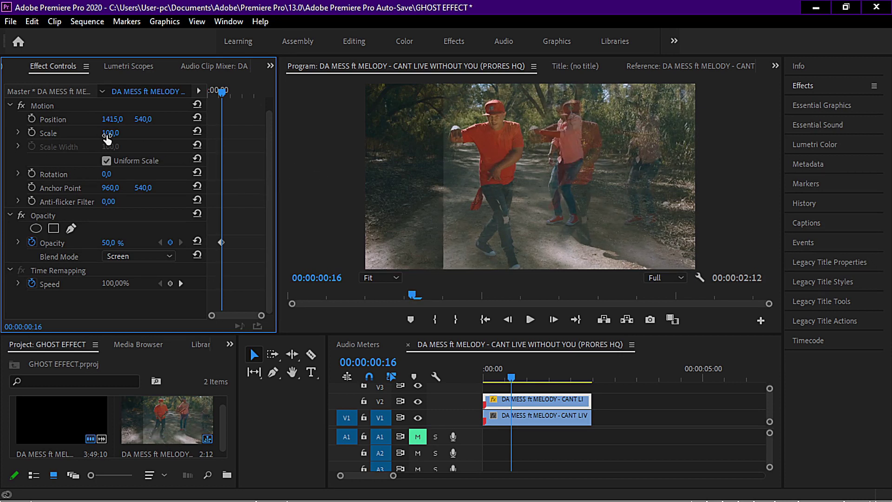
pyautogui.moveTo(107, 132); pyautogui.dragTo(127, 132)
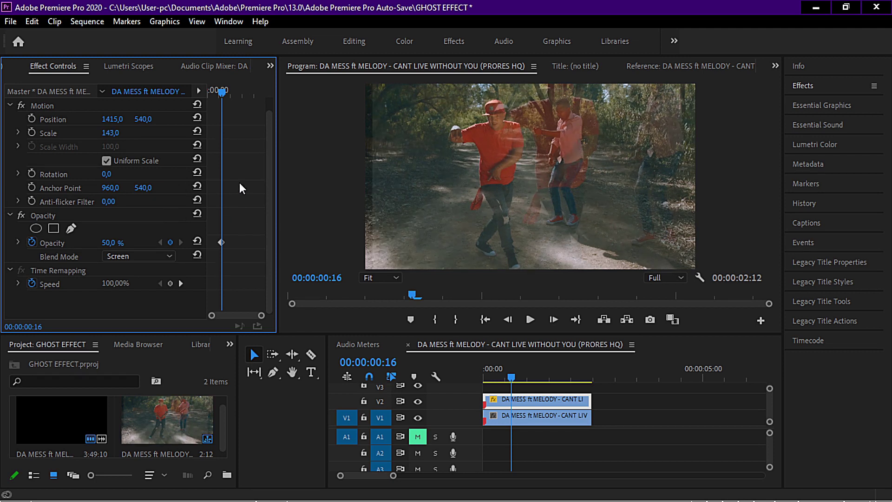
pyautogui.moveTo(110, 120); pyautogui.dragTo(138, 120)
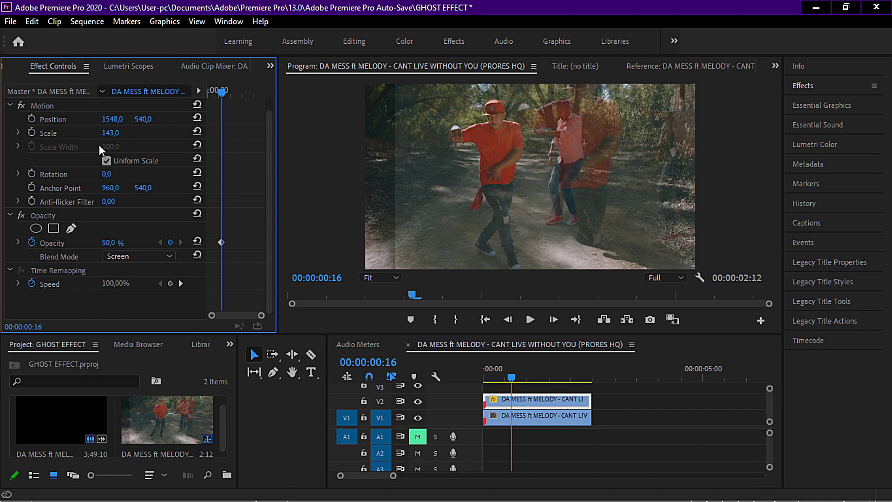
# Increase the V2 copy's scale to 162 and lower it to a vertical position of 724.
pyautogui.click(110, 133)
pyautogui.write('157')
pyautogui.press('Return')
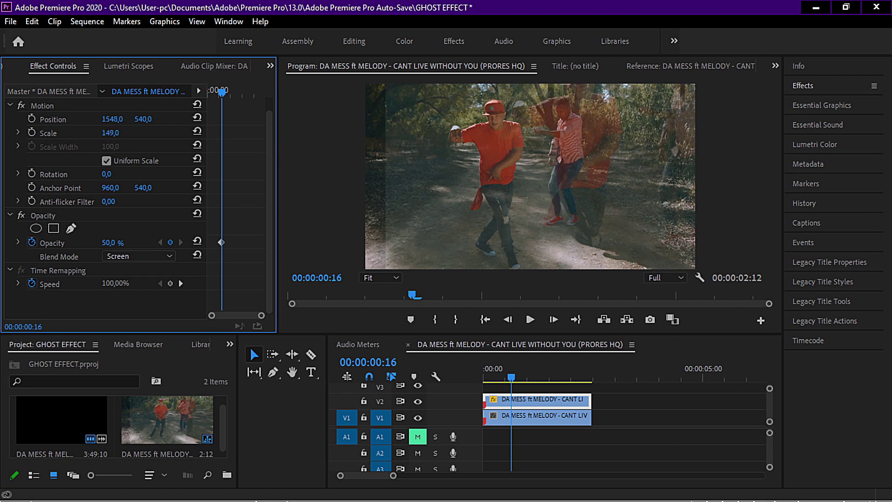
pyautogui.press('Down')
pyautogui.press('Down')
pyautogui.press('Down')
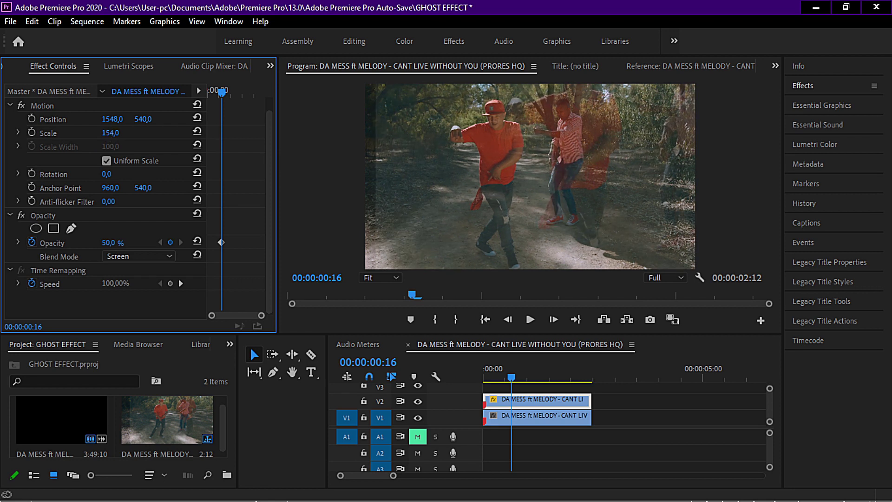
pyautogui.press('Up')
pyautogui.press('Up')
pyautogui.press('Up')
pyautogui.press('Up')
pyautogui.press('Up')
pyautogui.press('Up')
pyautogui.press('Up')
pyautogui.press('Up')
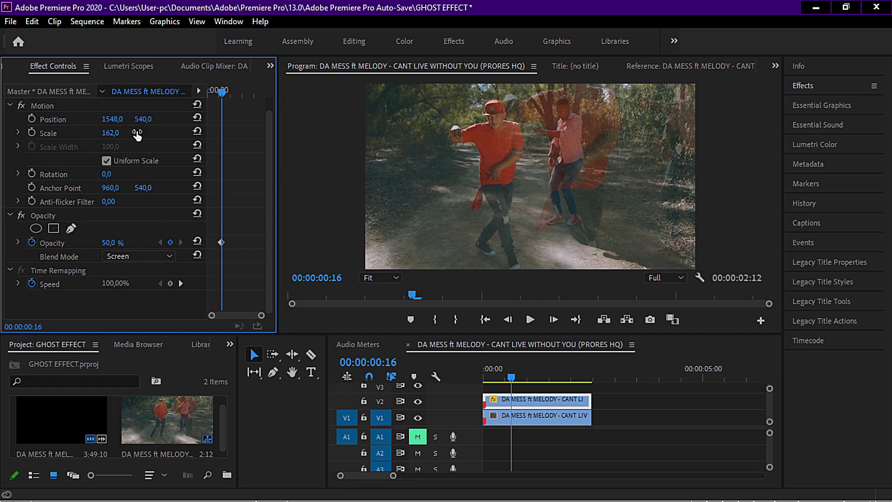
pyautogui.moveTo(143, 120); pyautogui.dragTo(220, 120)
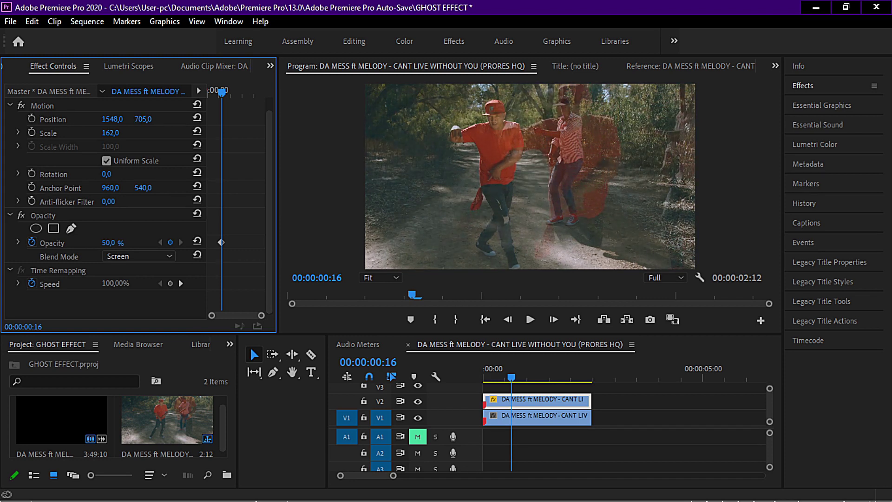
pyautogui.moveTo(219, 120); pyautogui.dragTo(228, 120)
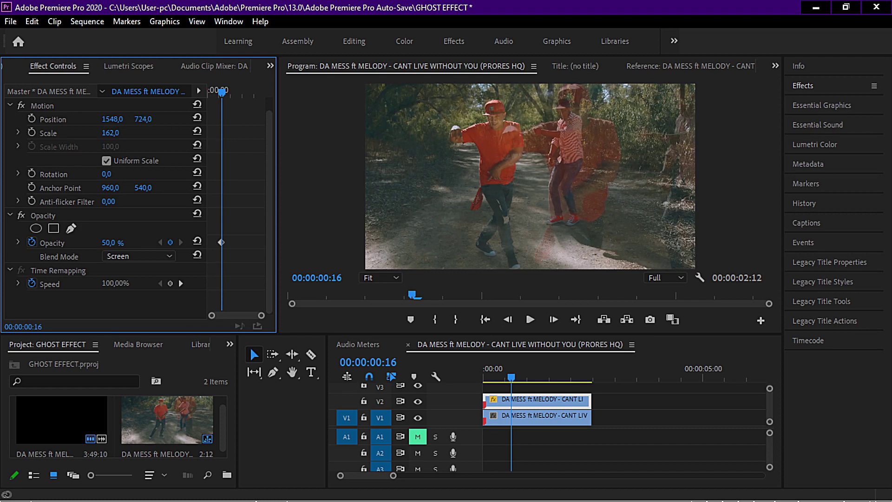
# Play the sequence from the start to review the ghost overlay, and return the playhead to the beginning.
pyautogui.click(506, 382)
pyautogui.press('Home')
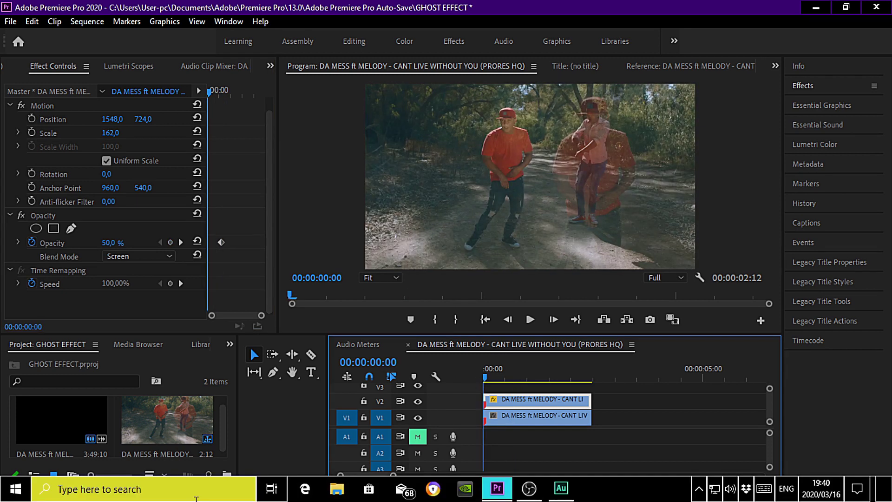
pyautogui.press('space')
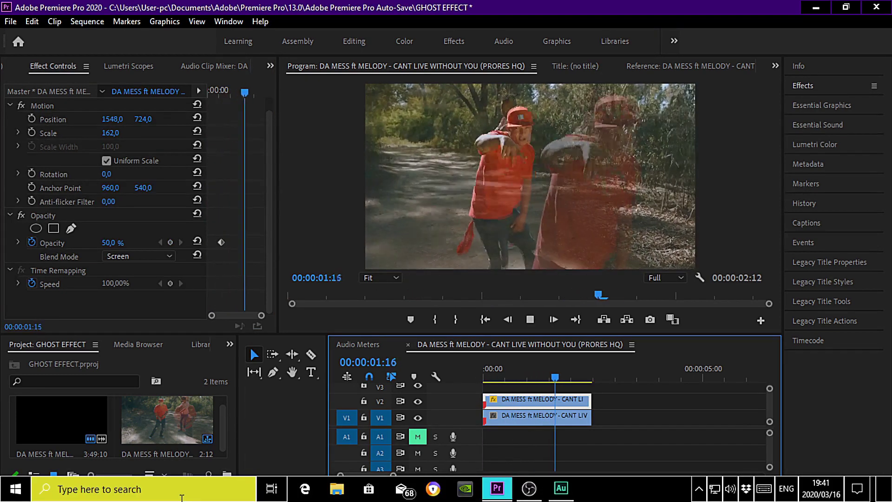
pyautogui.press('space')
pyautogui.click(531, 379)
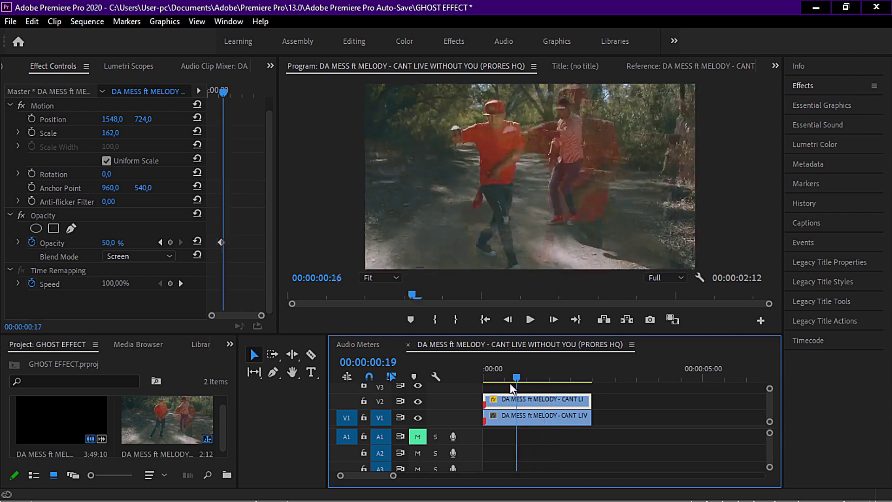
pyautogui.press('space')
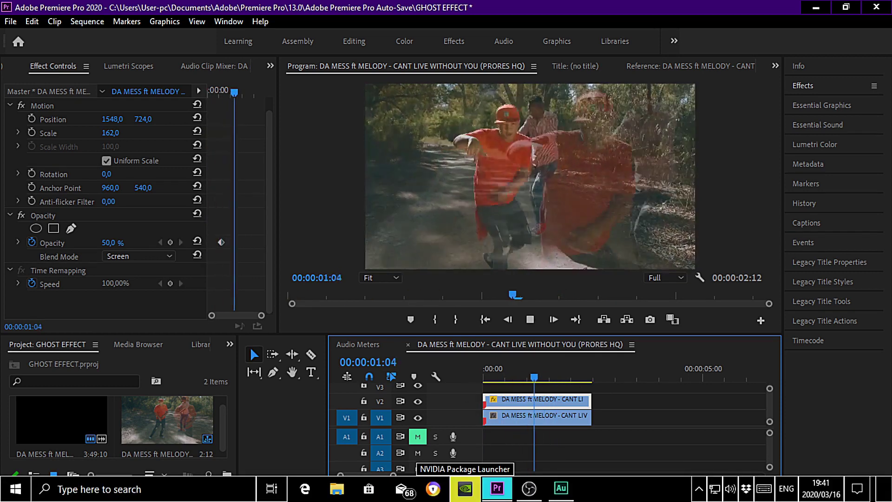
pyautogui.press('space')
pyautogui.moveTo(564, 380); pyautogui.dragTo(473, 391)
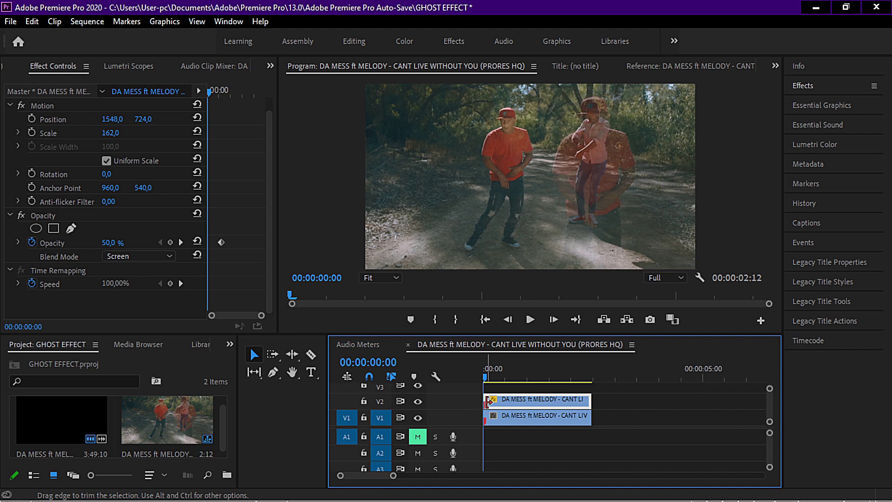
# Trim both ends of the V2 clip so it covers only the middle of the V1 clip, starting at about 00:00:00:16.
pyautogui.moveTo(488, 400); pyautogui.dragTo(487, 401)
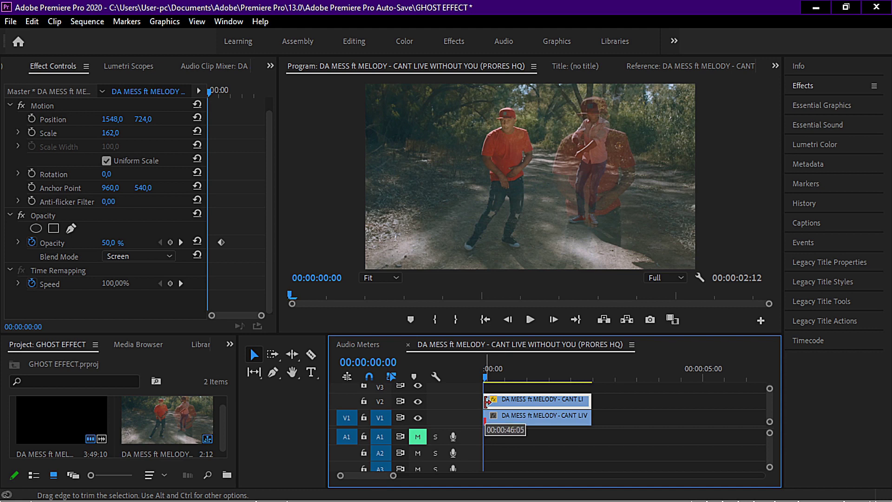
pyautogui.moveTo(487, 400); pyautogui.dragTo(511, 401)
pyautogui.moveTo(586, 400); pyautogui.dragTo(562, 399)
pyautogui.press('d')
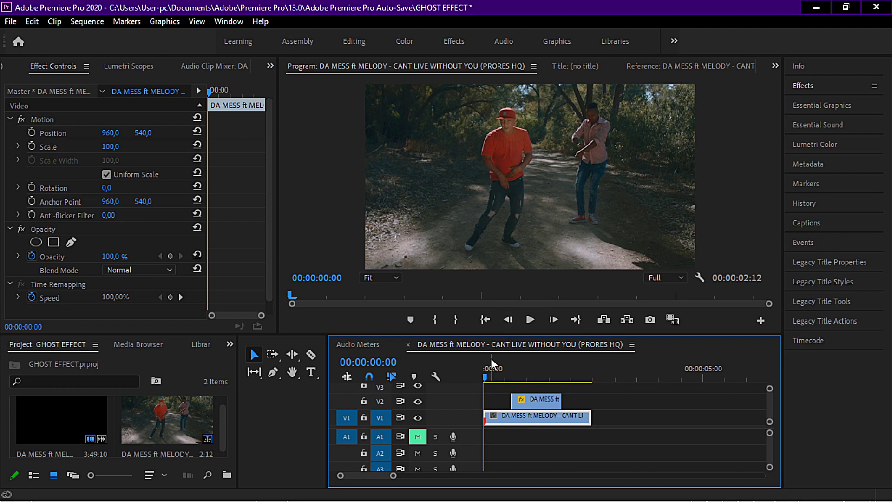
# Play the sequence to check where the trimmed ghost clip starts and ends.
pyautogui.press('space')
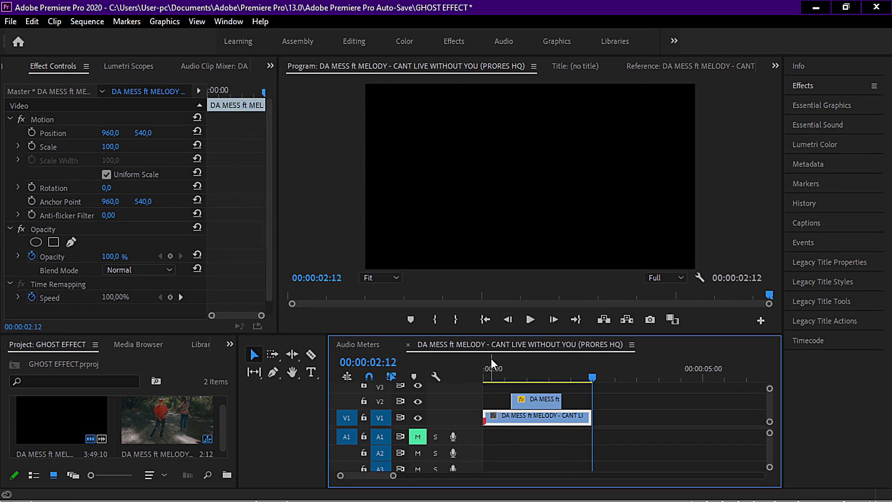
pyautogui.click(501, 374)
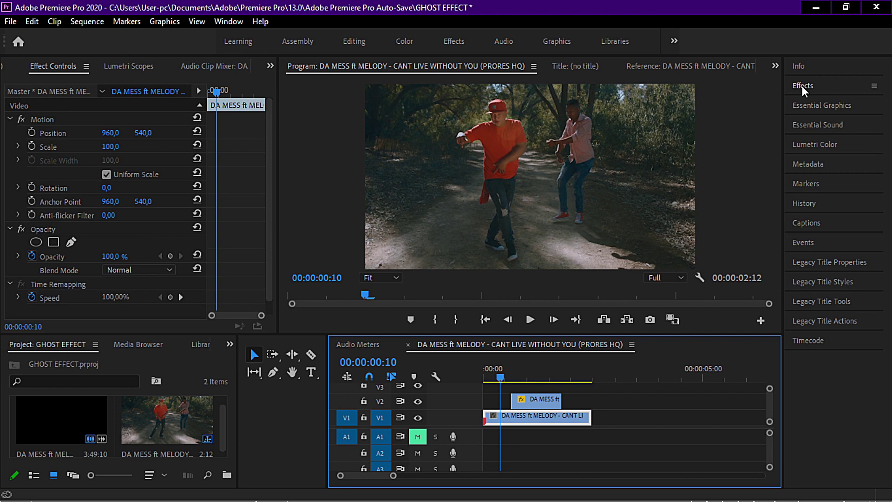
pyautogui.press('space')
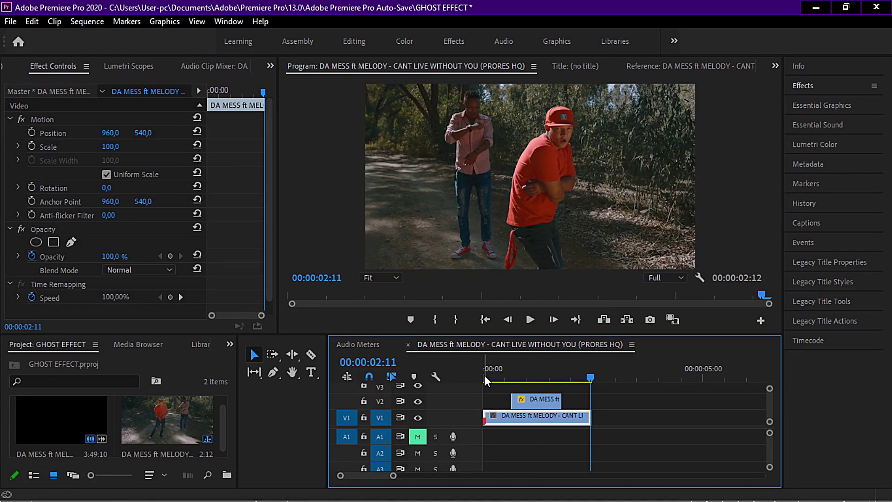
# Apply the Cross Dissolve video transition to the start of the V2 clip and undo the last trim made to it.
pyautogui.click(809, 88)
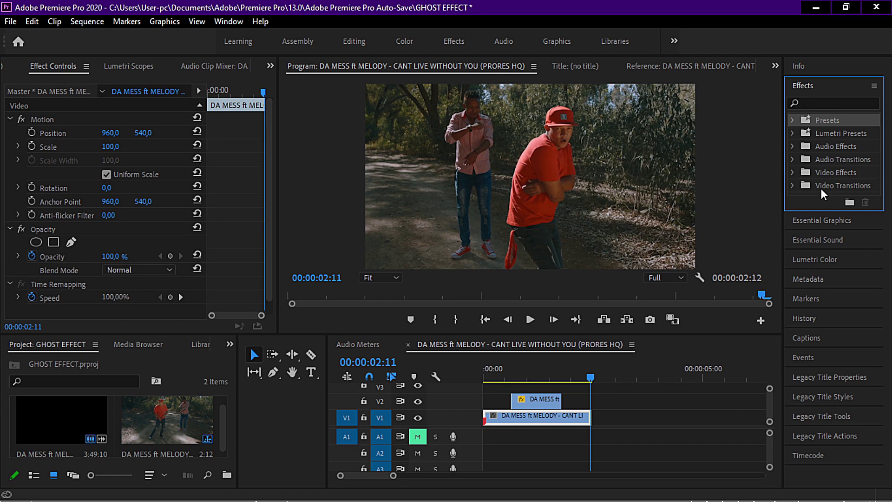
pyautogui.click(793, 186)
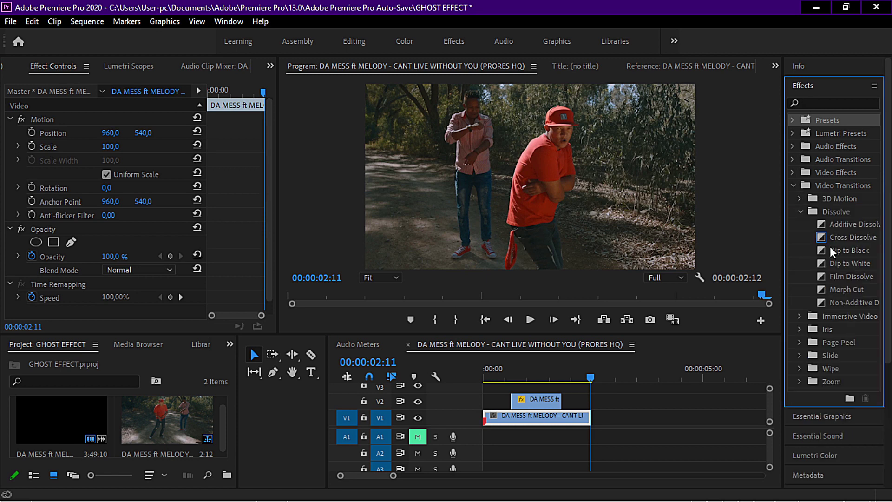
pyautogui.click(803, 212)
pyautogui.click(803, 212)
pyautogui.moveTo(841, 238); pyautogui.dragTo(523, 407)
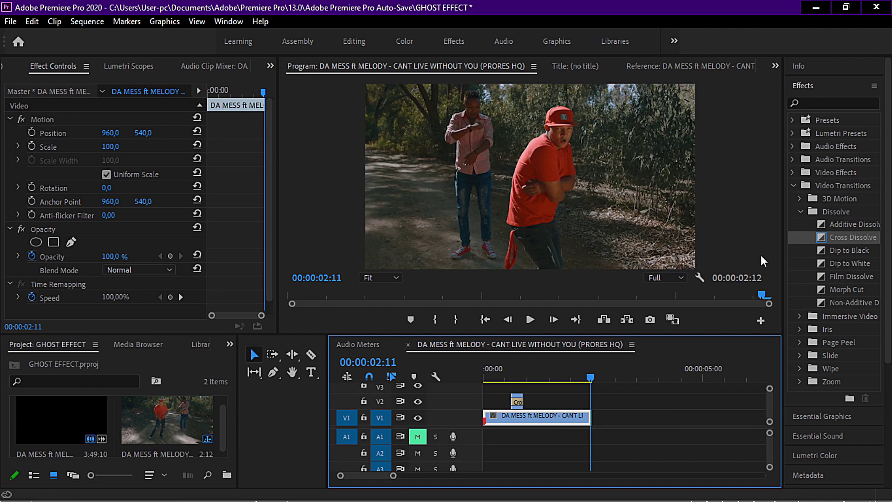
pyautogui.click(30, 26)
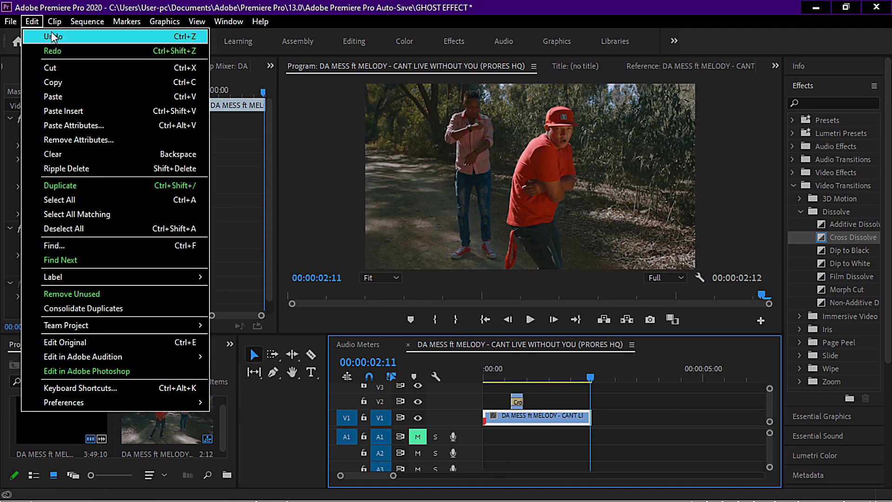
pyautogui.click(51, 32)
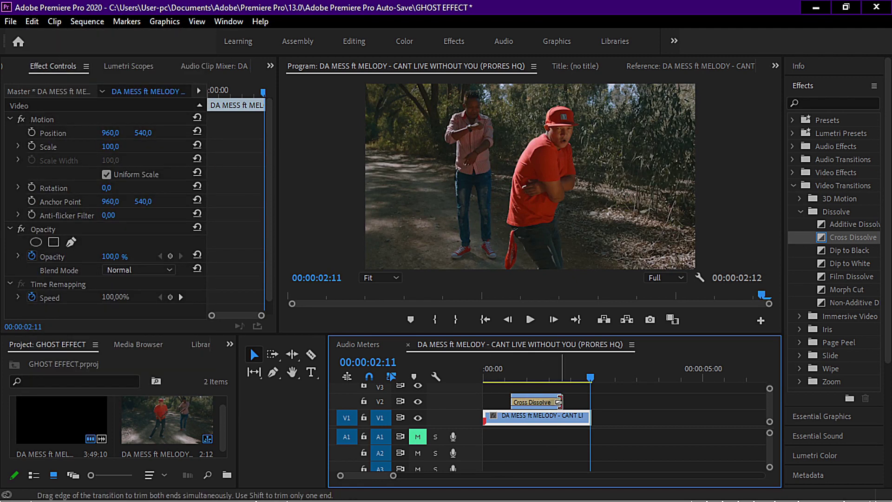
# Shorten the opening Cross Dissolve to 00:00:00:07 and add a Cross Dissolve lasting 00:00:00:06 at the end of the V2 clip.
pyautogui.moveTo(559, 401); pyautogui.dragTo(523, 409)
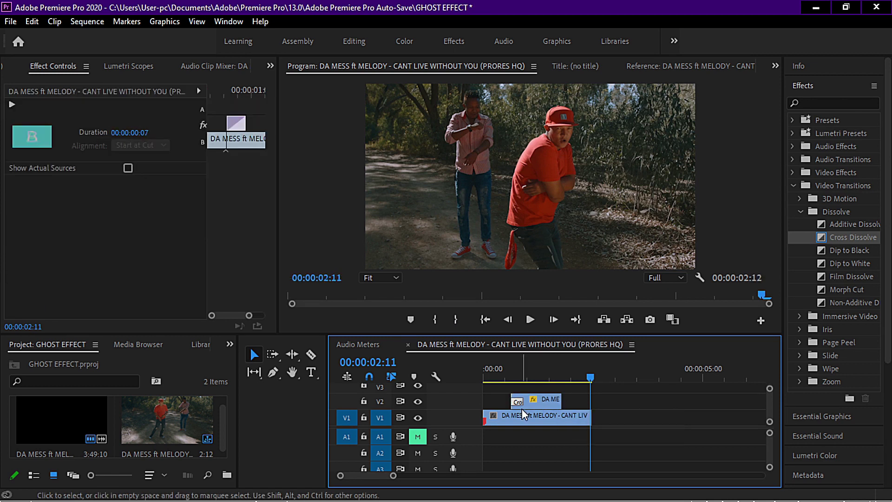
pyautogui.moveTo(843, 237); pyautogui.dragTo(557, 401)
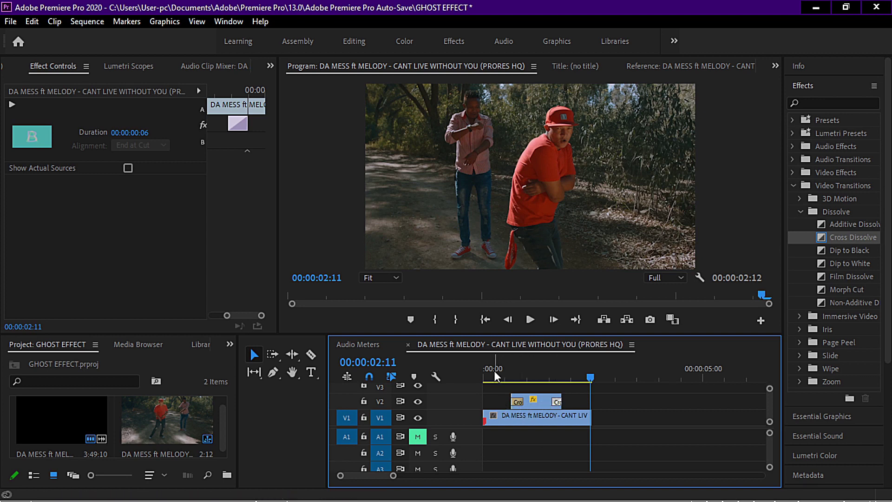
# Play the sequence from the start to review the ghost clip fading in and out, and return to the beginning.
pyautogui.moveTo(494, 371); pyautogui.dragTo(485, 371)
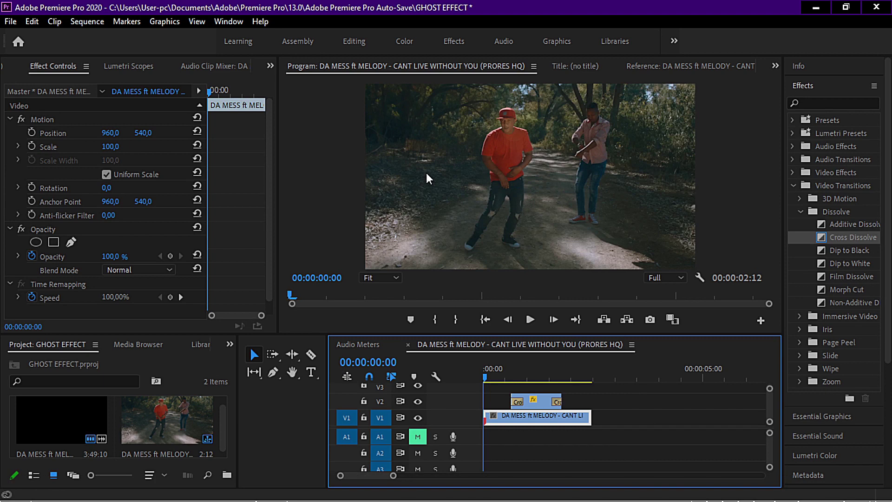
pyautogui.press('space')
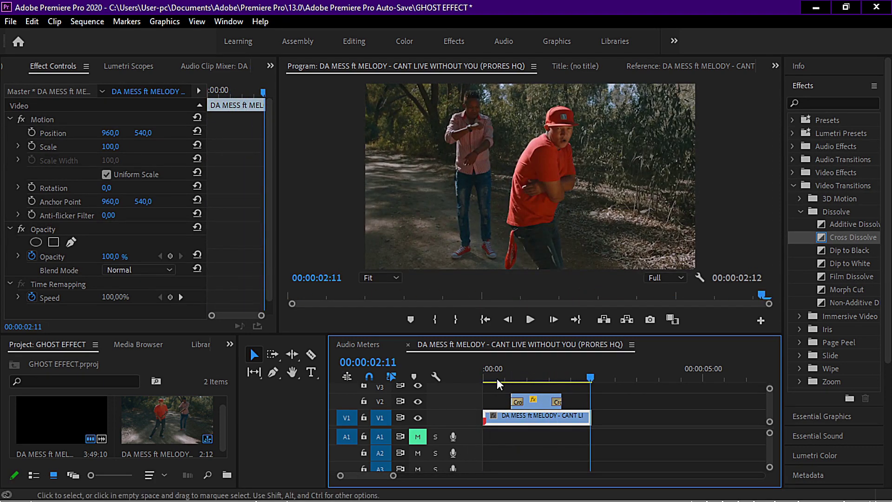
pyautogui.moveTo(506, 372); pyautogui.dragTo(485, 372)
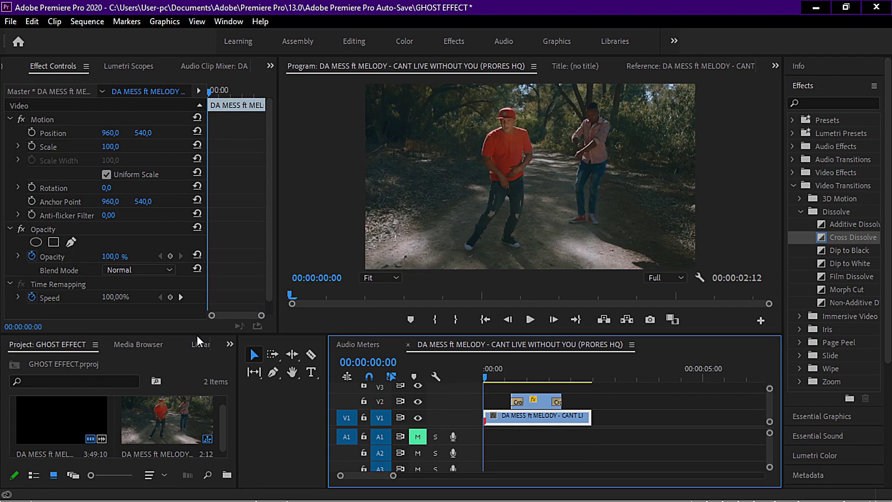
# Play the sequence once more to review the ghost effect and delete the ghost clip from track V2.
pyautogui.press('space')
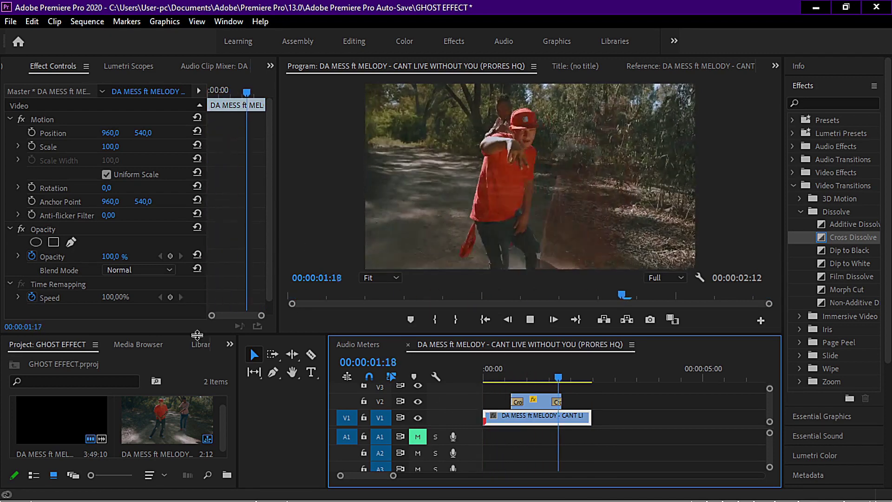
pyautogui.press('space')
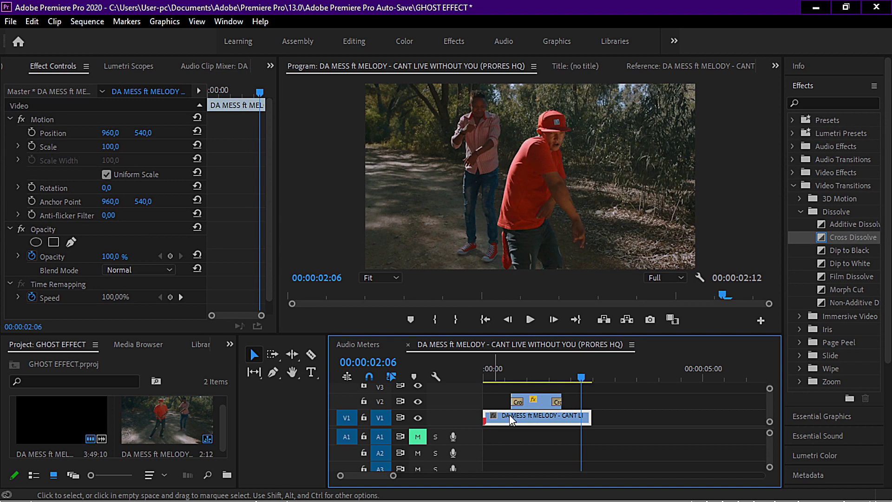
pyautogui.click(534, 404)
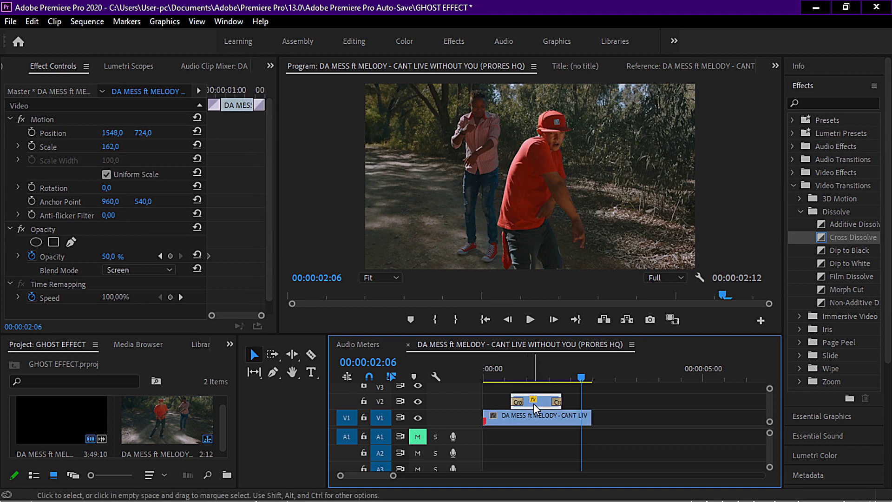
pyautogui.click(534, 403)
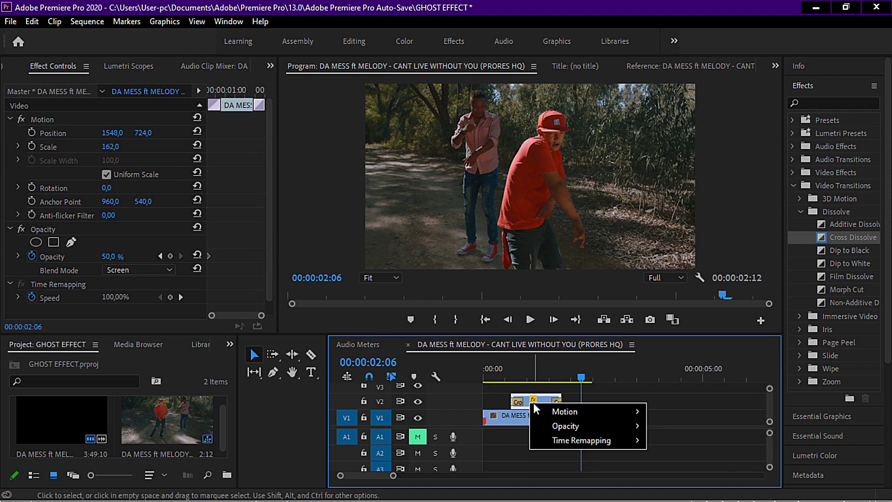
pyautogui.press('Escape')
pyautogui.press('Delete')
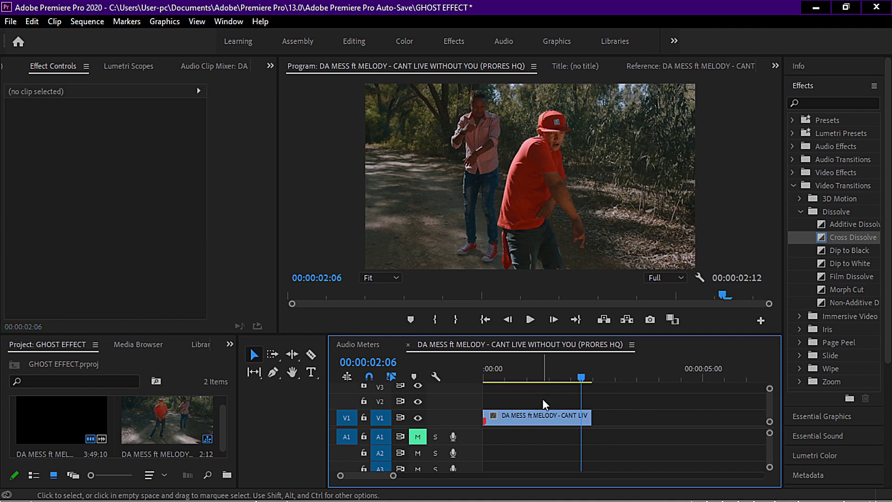
# Duplicate the V1 clip onto track V2 directly above the original.
pyautogui.click(502, 424)
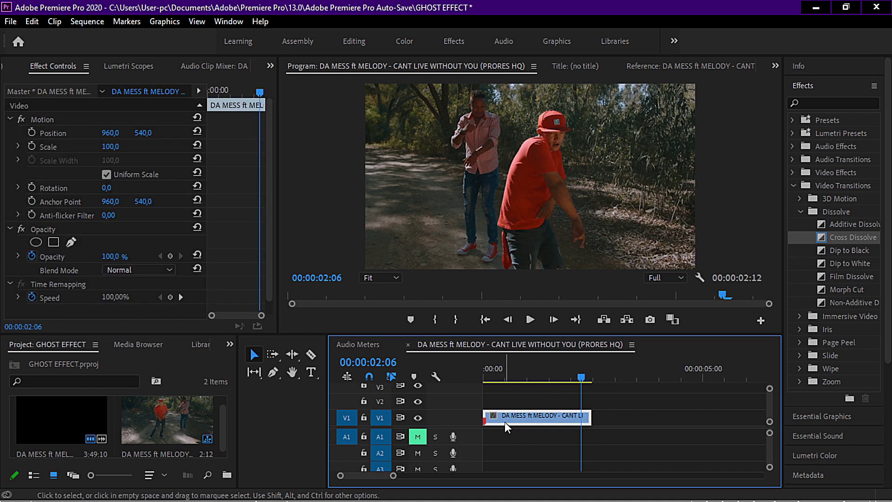
pyautogui.press('alt')
pyautogui.moveTo(509, 417); pyautogui.dragTo(504, 400)
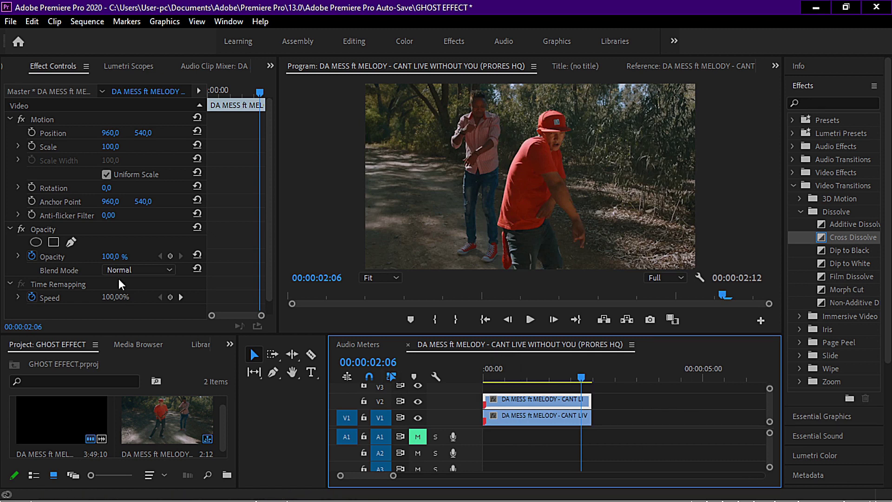
# Set the V2 clip's blend mode to Screen and its opacity to 50%.
pyautogui.click(144, 271)
pyautogui.click(135, 127)
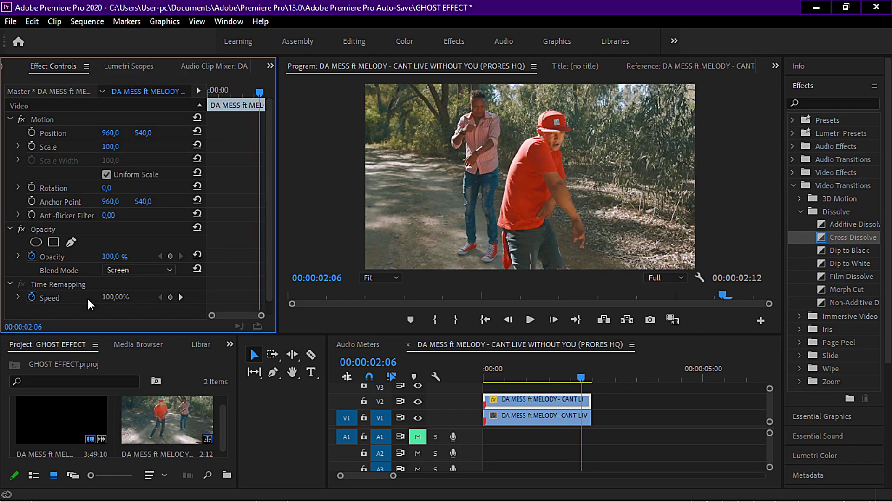
pyautogui.click(111, 257)
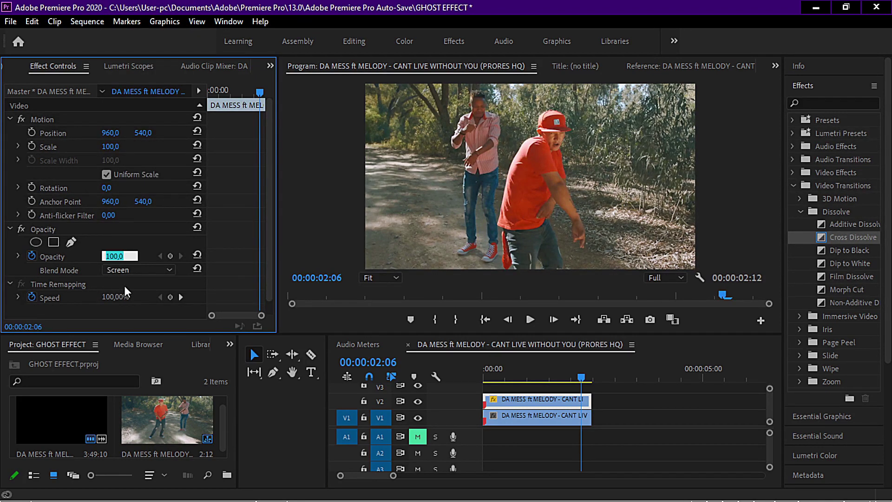
pyautogui.write('50')
pyautogui.press('Return')
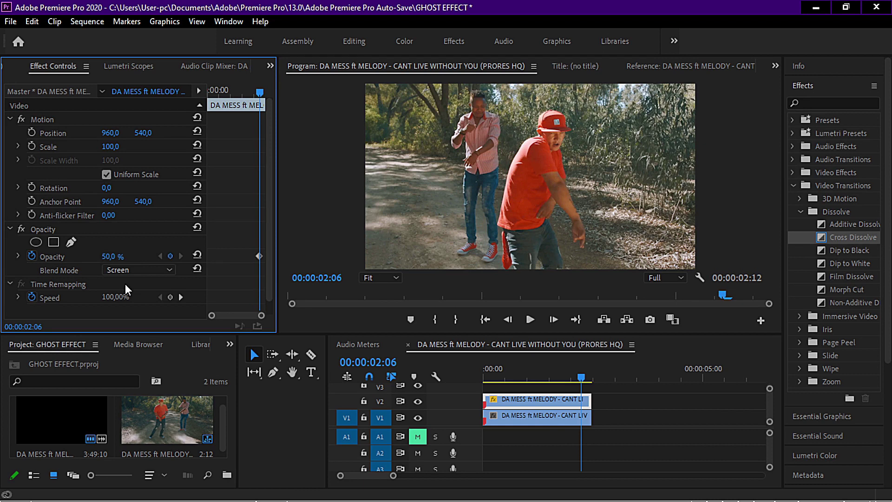
# Trim the V2 clip's start to about 00:00:00:14 and shorten its end so it sits within the V1 clip's length.
pyautogui.click(541, 374)
pyautogui.press('Home')
pyautogui.moveTo(485, 404); pyautogui.dragTo(511, 399)
pyautogui.moveTo(591, 400); pyautogui.dragTo(565, 403)
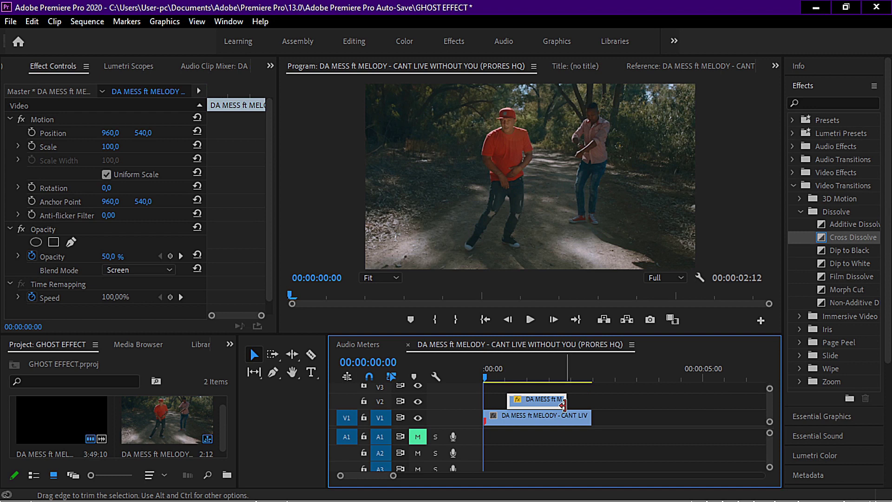
pyautogui.click(542, 375)
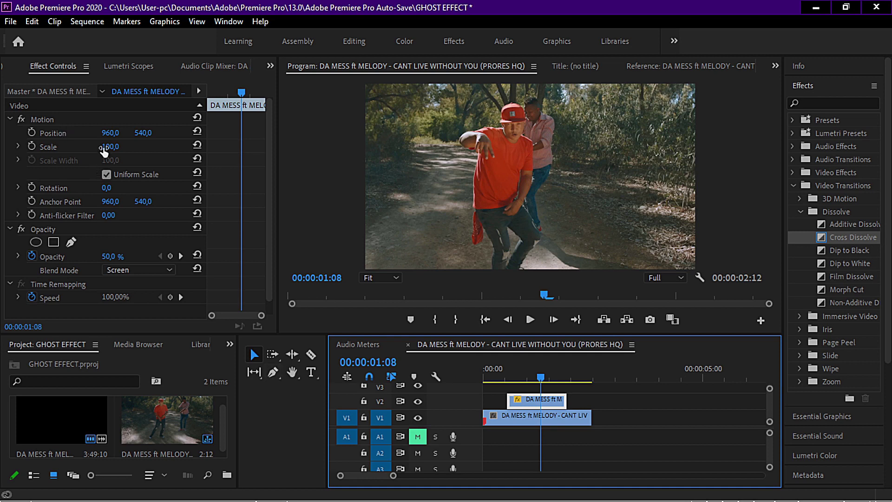
pyautogui.moveTo(103, 147)
pyautogui.mouseDown()
pyautogui.moveTo(144, 148)
pyautogui.moveTo(105, 147)
pyautogui.mouseUp()
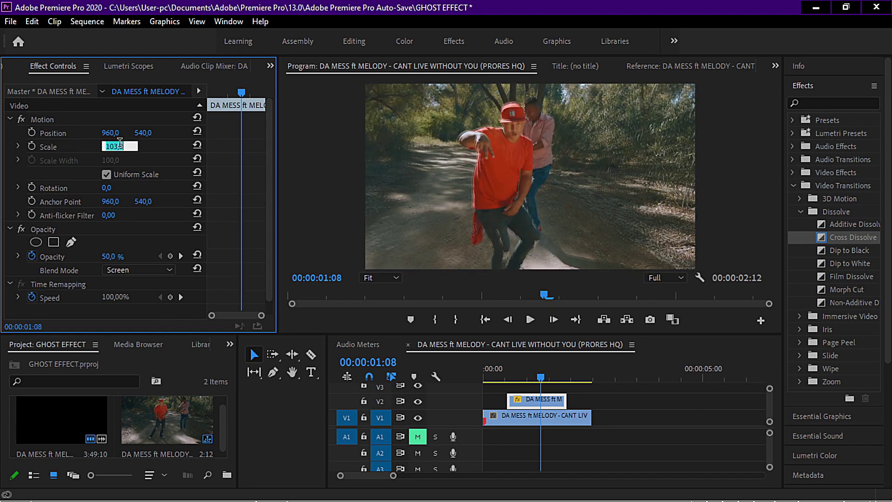
pyautogui.write('100')
pyautogui.press('Return')
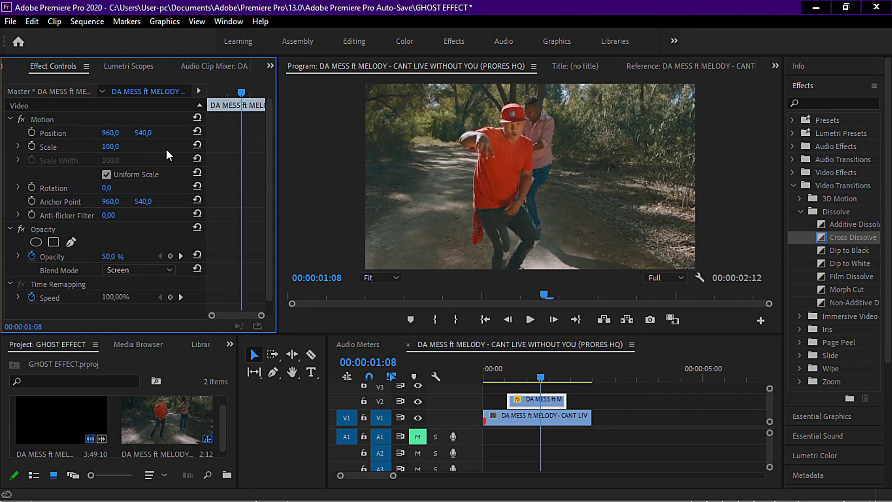
# Start Scale and Position keyframes at 00:00:00:14, the beginning of the V2 clip.
pyautogui.moveTo(517, 376)
pyautogui.mouseDown()
pyautogui.moveTo(495, 376)
pyautogui.moveTo(505, 377)
pyautogui.mouseUp()
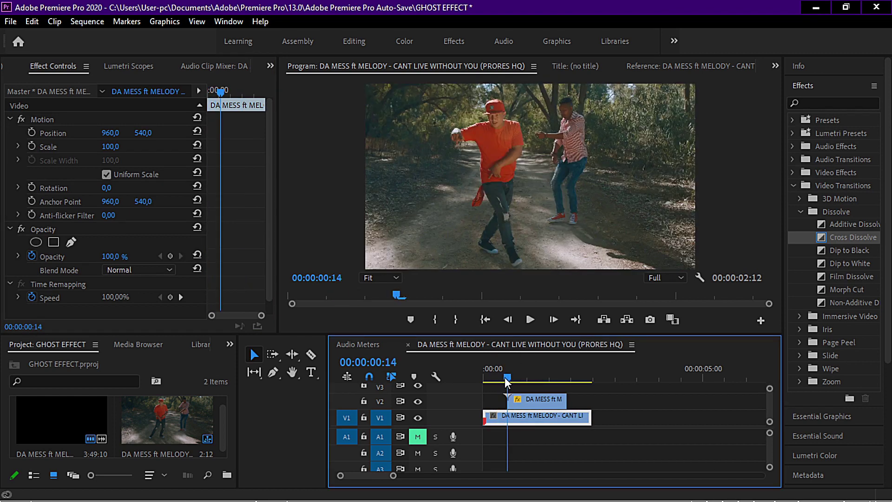
pyautogui.click(530, 402)
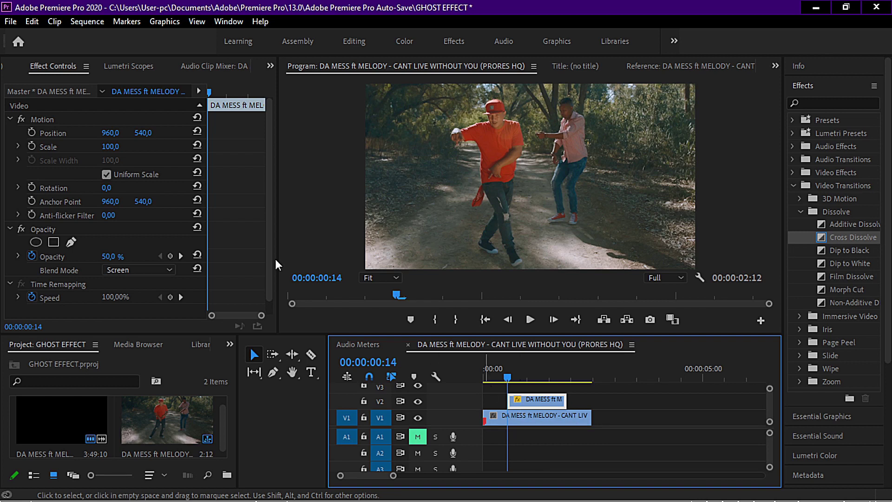
pyautogui.click(32, 147)
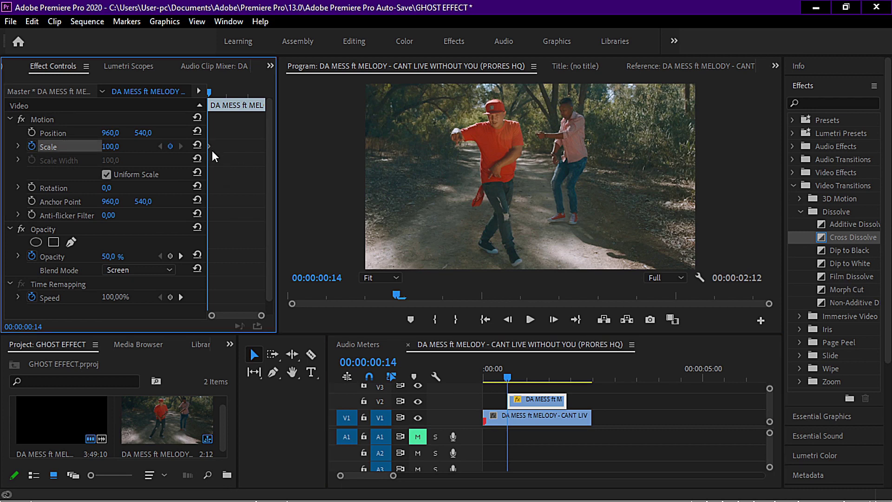
pyautogui.click(32, 132)
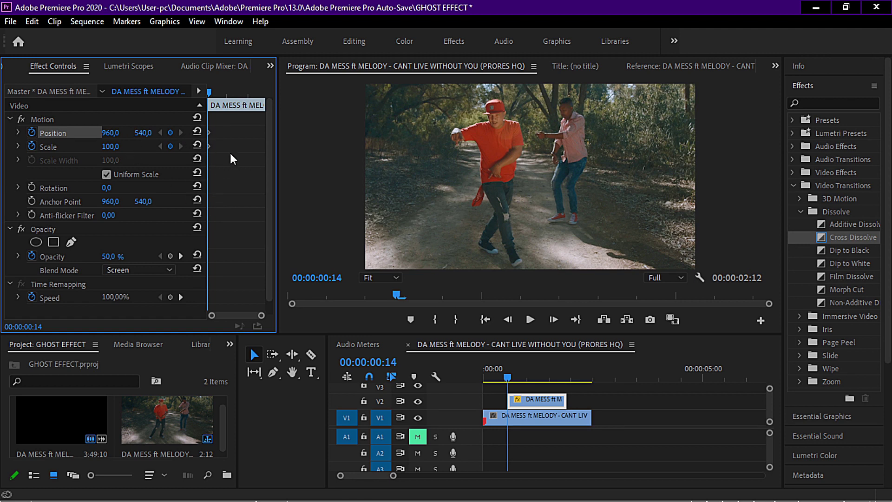
# At 00:00:00:18, keyframe the V2 clip's horizontal Position at 1604 and its Scale at 181.
pyautogui.press('Right')
pyautogui.press('Right')
pyautogui.press('Right')
pyautogui.press('Right')
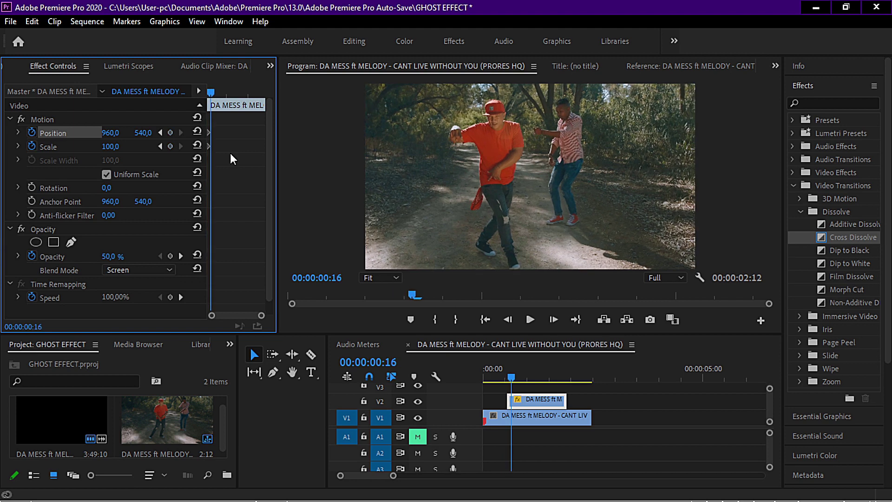
pyautogui.press('Left')
pyautogui.press('Left')
pyautogui.press('Left')
pyautogui.press('Left')
pyautogui.press('Left')
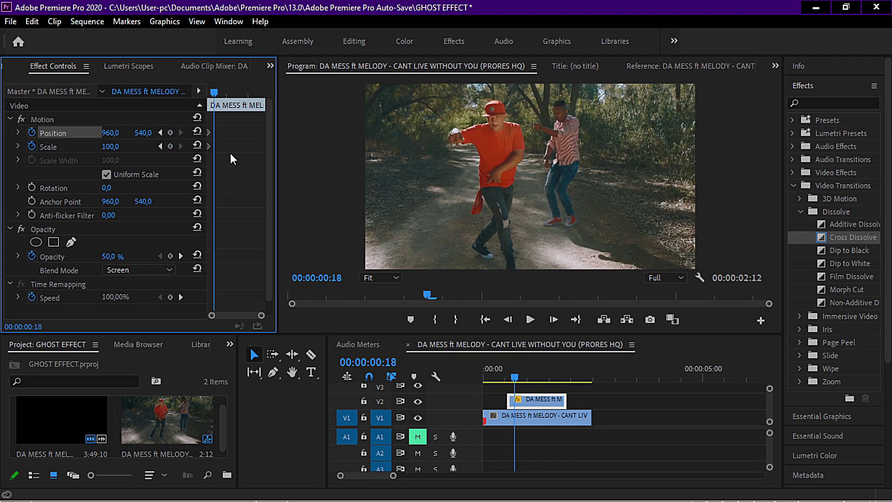
pyautogui.press('Right')
pyautogui.press('Right')
pyautogui.press('Right')
pyautogui.press('Right')
pyautogui.press('Right')
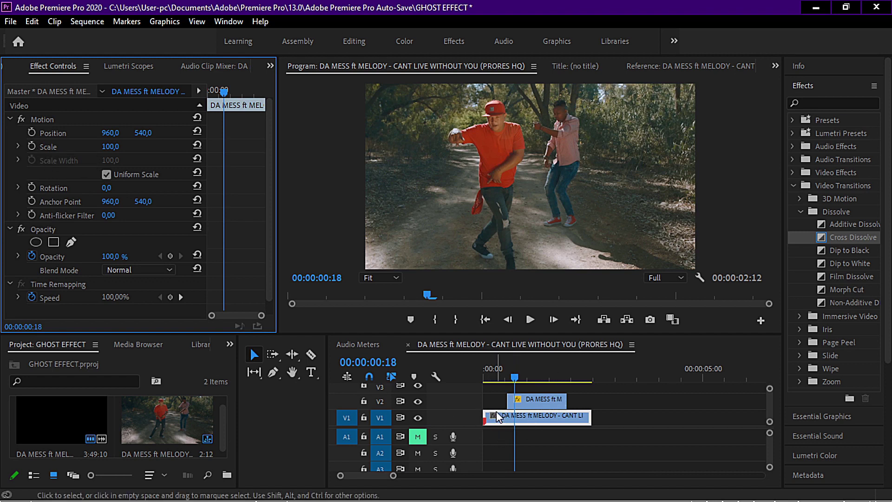
pyautogui.click(540, 400)
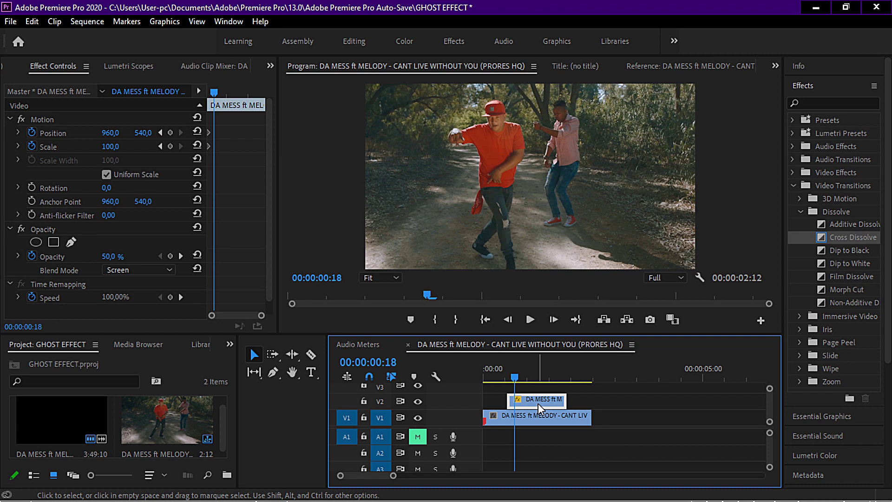
pyautogui.click(107, 148)
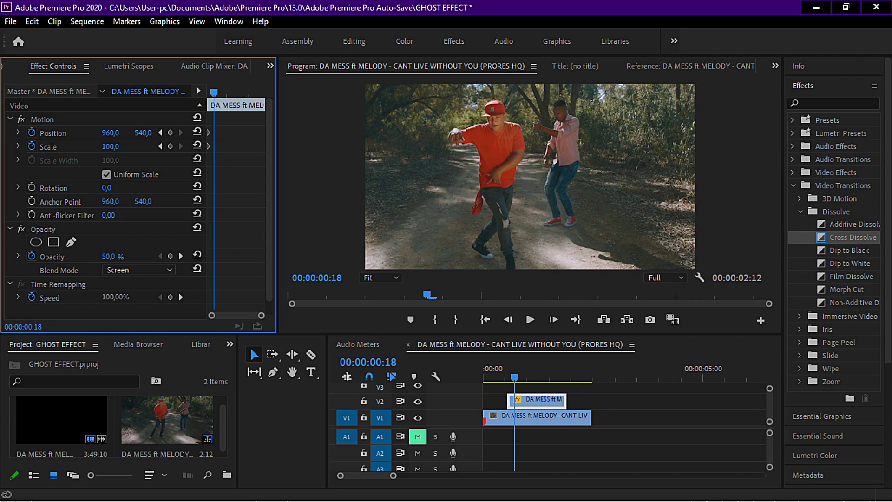
pyautogui.moveTo(107, 148); pyautogui.dragTo(135, 148)
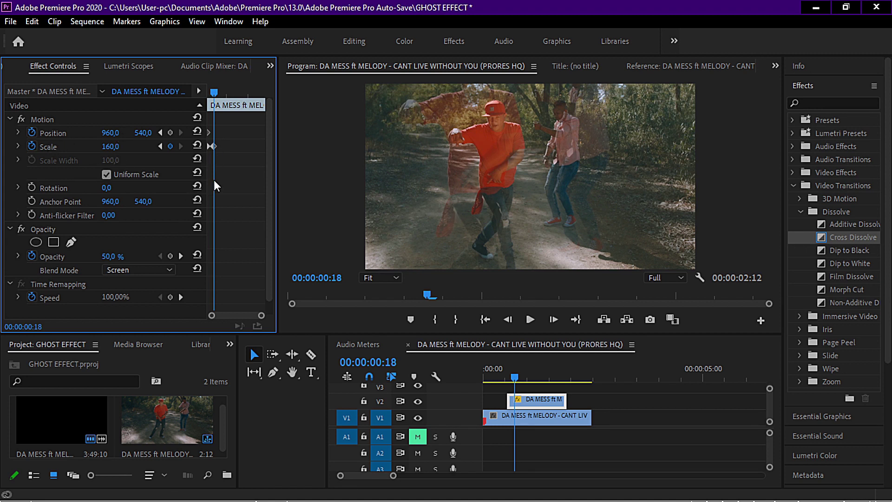
pyautogui.moveTo(111, 134); pyautogui.dragTo(410, 133)
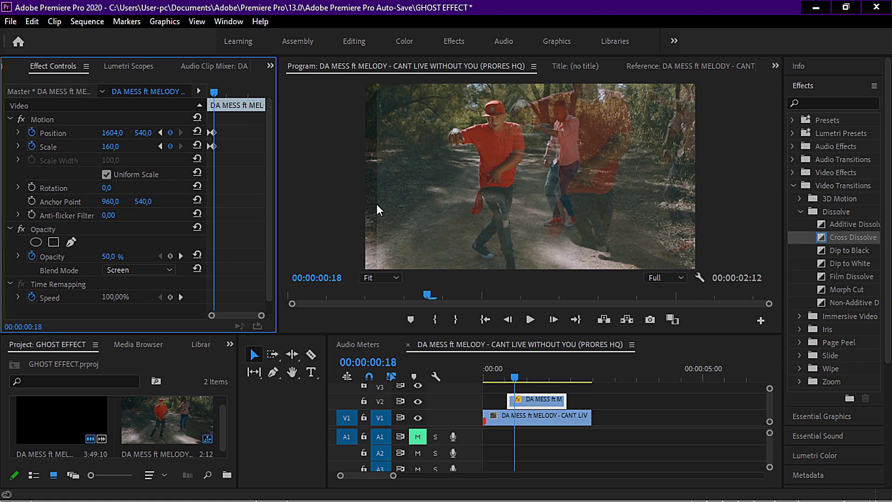
pyautogui.moveTo(110, 147); pyautogui.dragTo(120, 147)
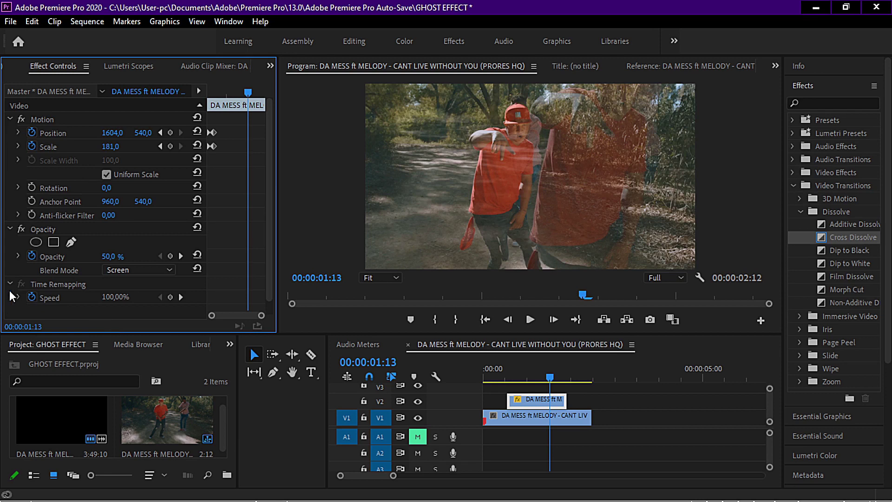
# At 00:00:01:13, keyframe the V2 clip's Scale at 100 and its horizontal Position at 960.
pyautogui.click(118, 146)
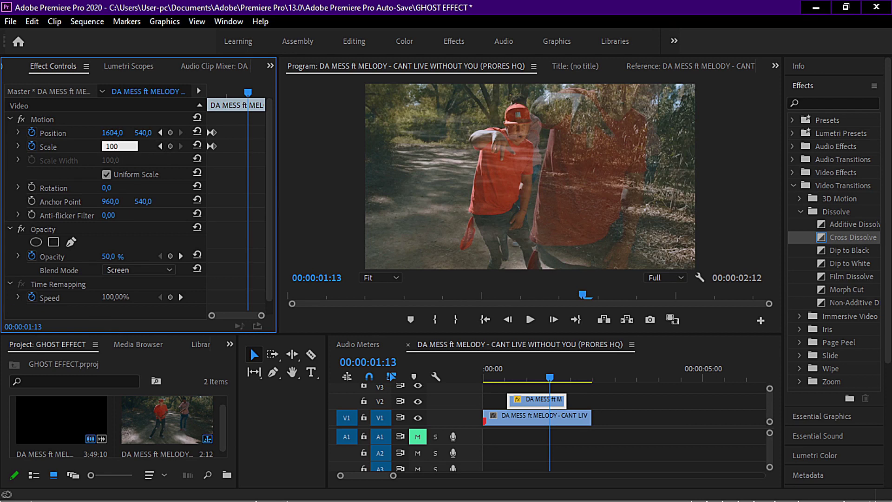
pyautogui.click(114, 133)
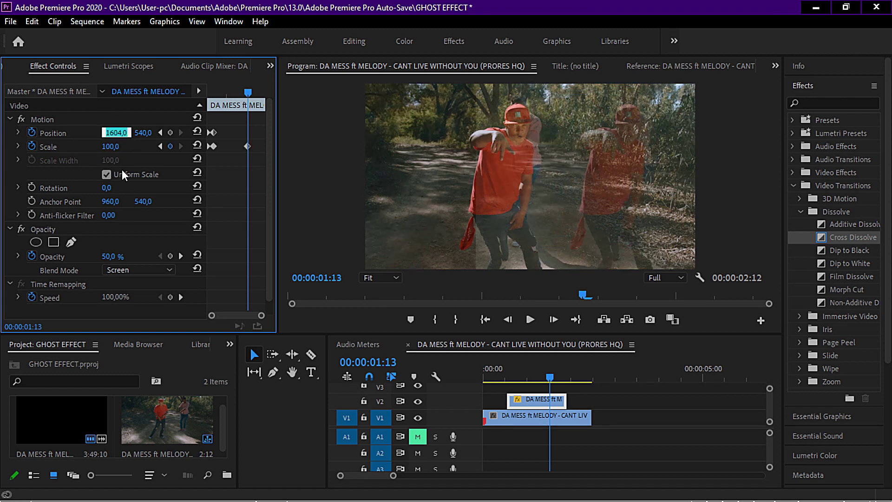
pyautogui.write('960')
pyautogui.press('Return')
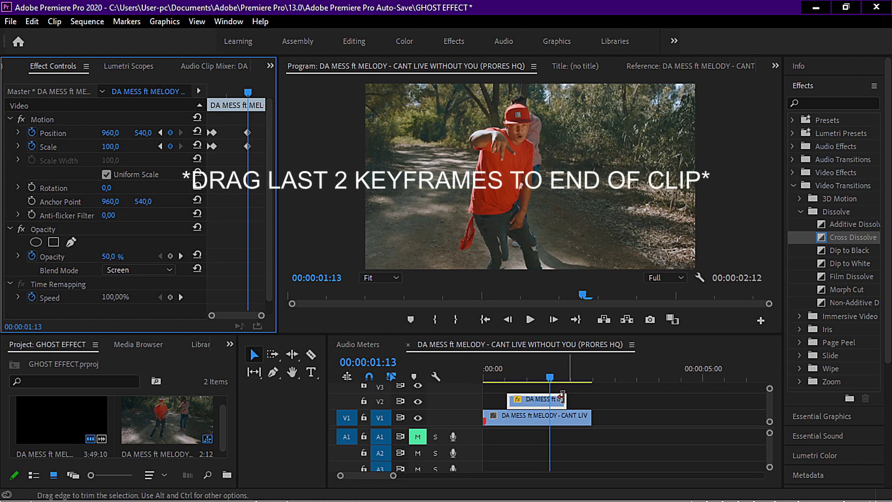
# Enlarge the Program Monitor and play the sequence from the start twice to review the animated ghost effect.
pyautogui.moveTo(553, 379); pyautogui.dragTo(420, 381)
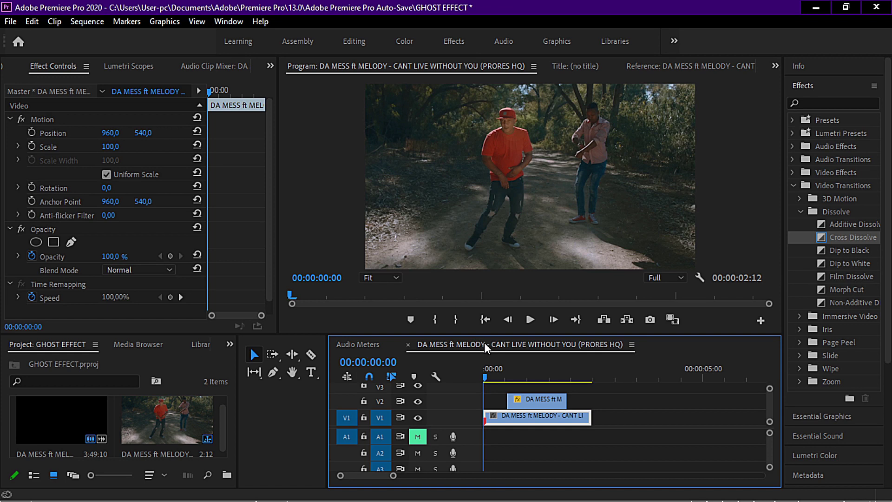
pyautogui.moveTo(485, 333); pyautogui.dragTo(346, 439)
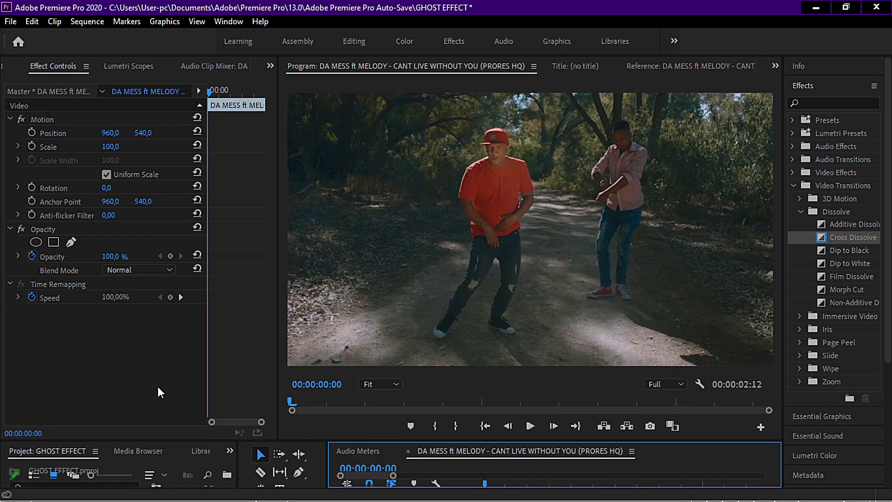
pyautogui.press('space')
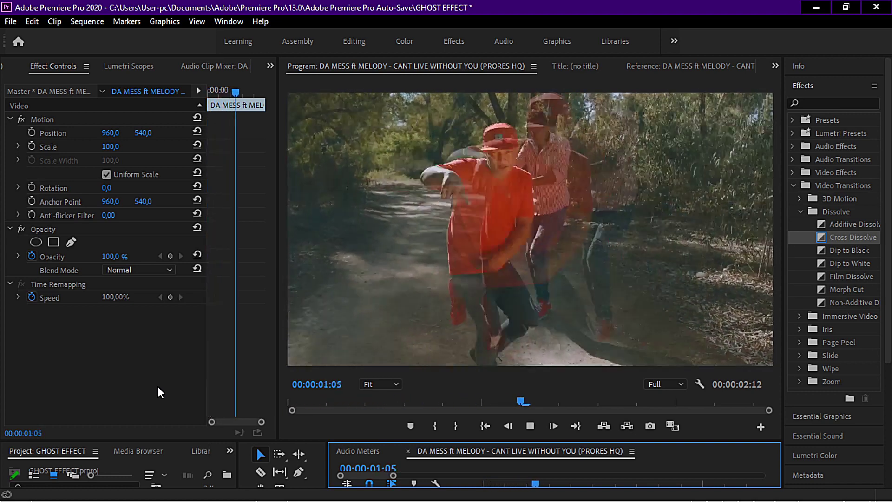
pyautogui.press('space')
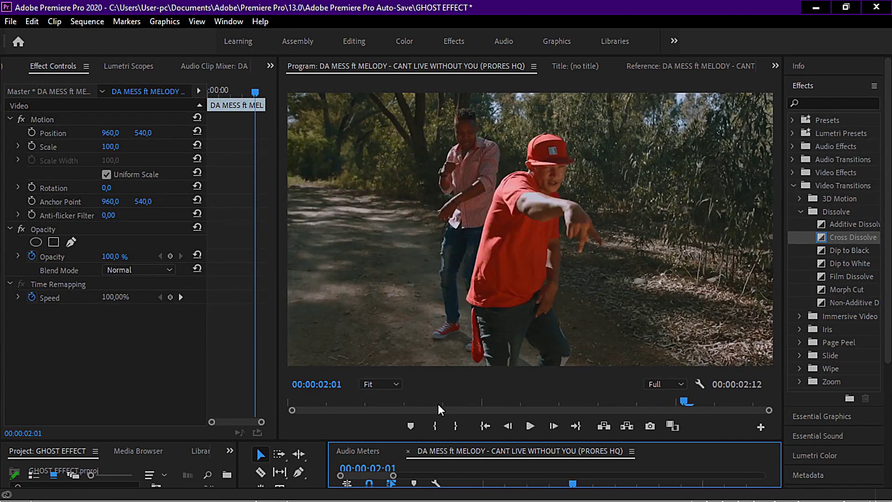
pyautogui.moveTo(439, 403); pyautogui.dragTo(248, 408)
pyautogui.press('space')
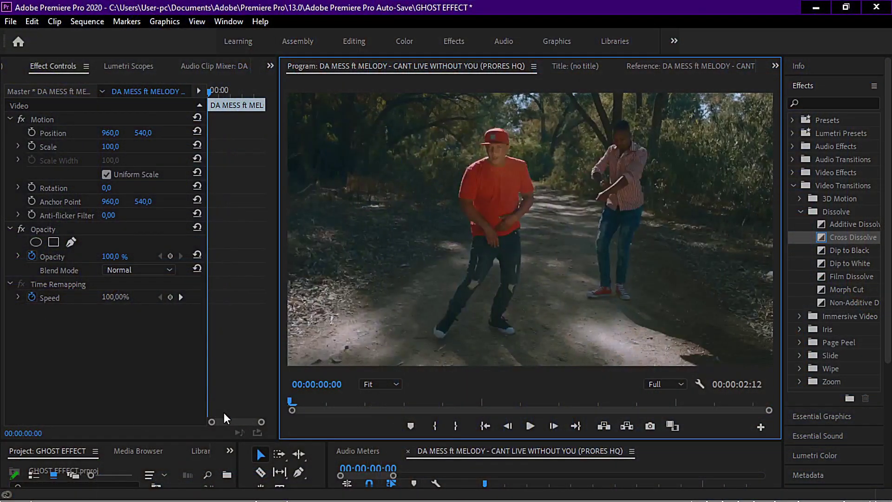
pyautogui.press('space')
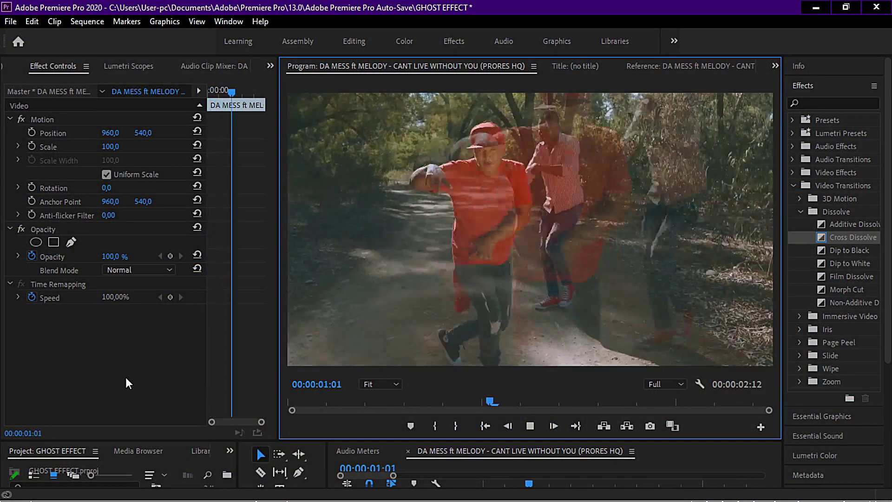
# Stop playback and add Cross Dissolves to both ends of the V2 clip, lasting 00:00:00:06 at its start and 00:00:00:07 at its end.
pyautogui.press('space')
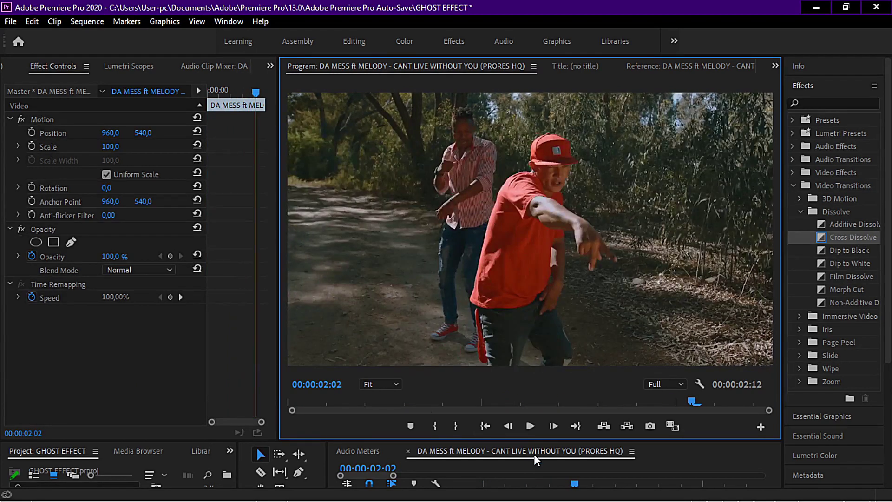
pyautogui.moveTo(541, 441); pyautogui.dragTo(532, 333)
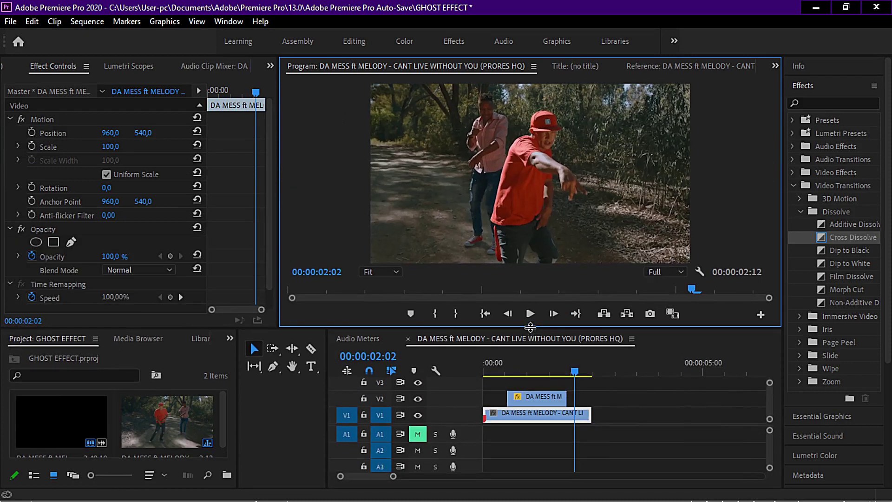
pyautogui.moveTo(860, 240); pyautogui.dragTo(513, 399)
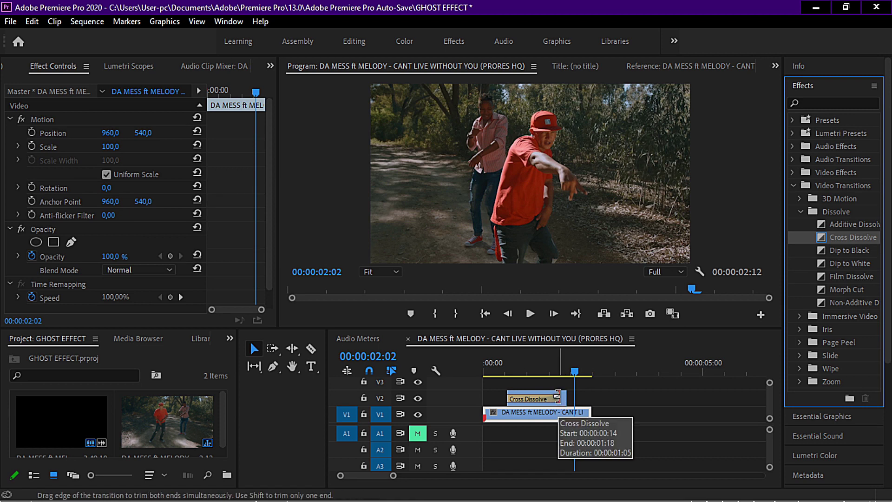
pyautogui.moveTo(558, 396); pyautogui.dragTo(513, 399)
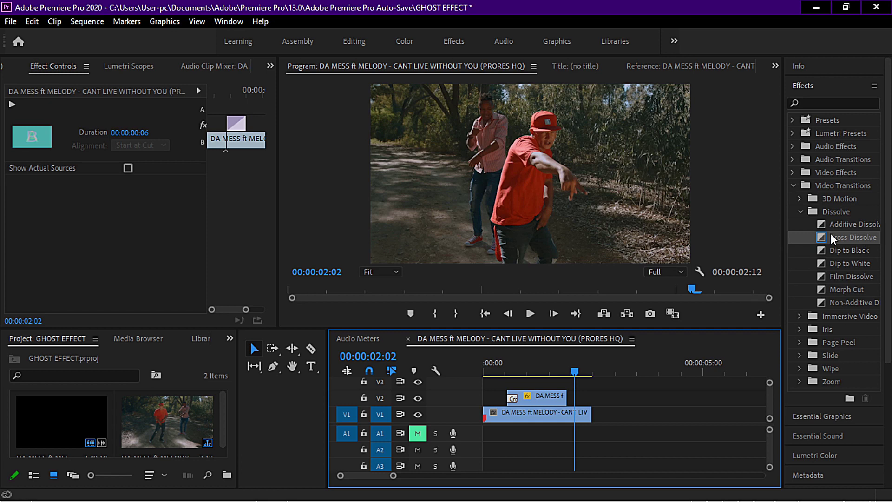
pyautogui.moveTo(834, 239); pyautogui.dragTo(557, 398)
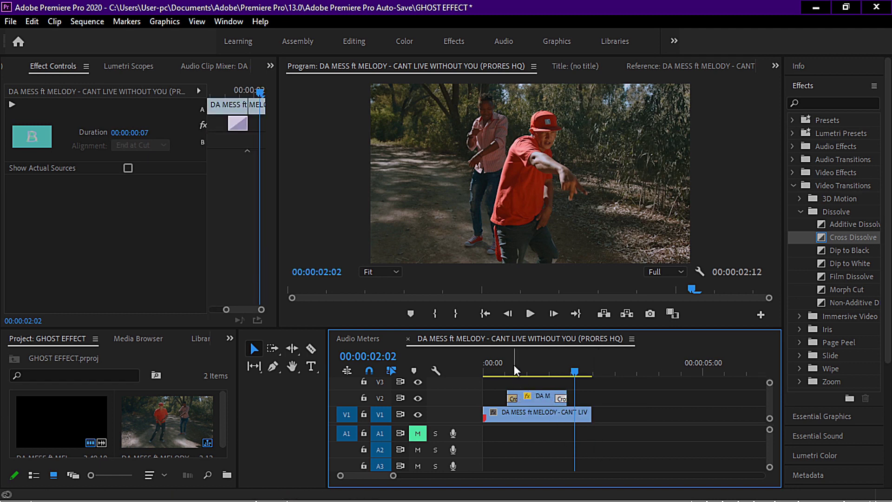
# Enlarge the Program Monitor and play the sequence from the beginning twice to review the ghost effect with its fades.
pyautogui.moveTo(514, 371); pyautogui.dragTo(483, 370)
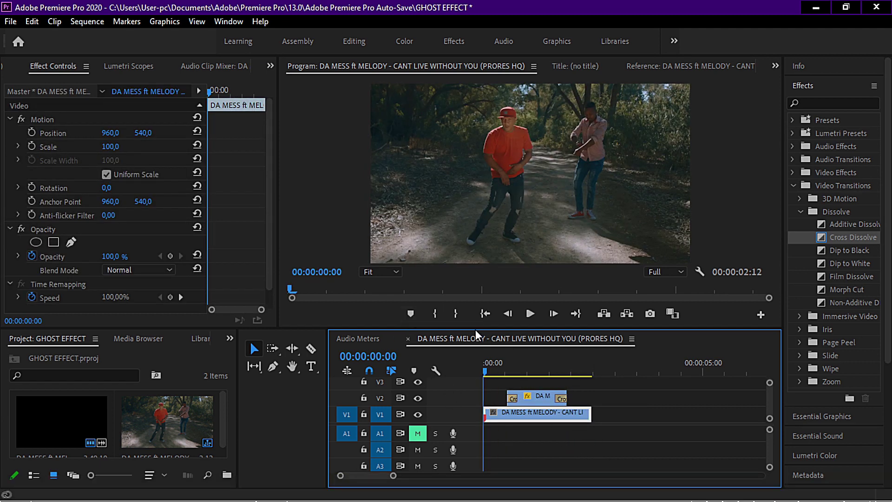
pyautogui.moveTo(473, 328); pyautogui.dragTo(472, 406)
pyautogui.press('space')
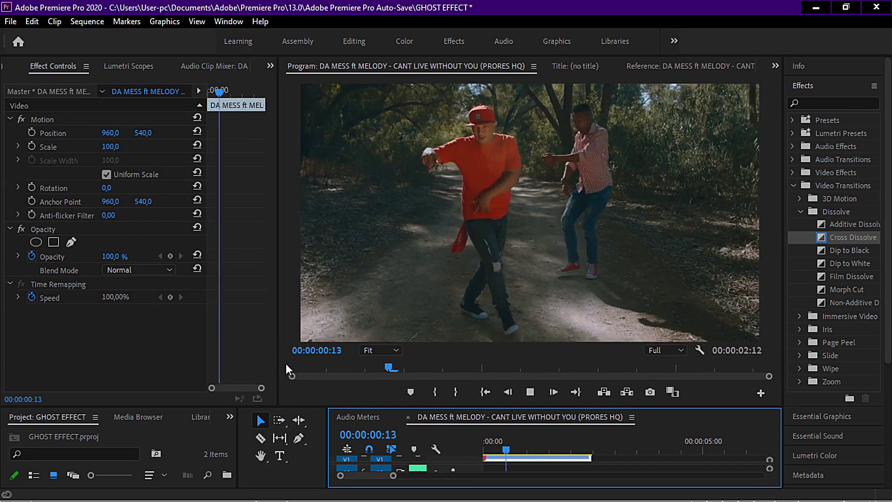
pyautogui.press('space')
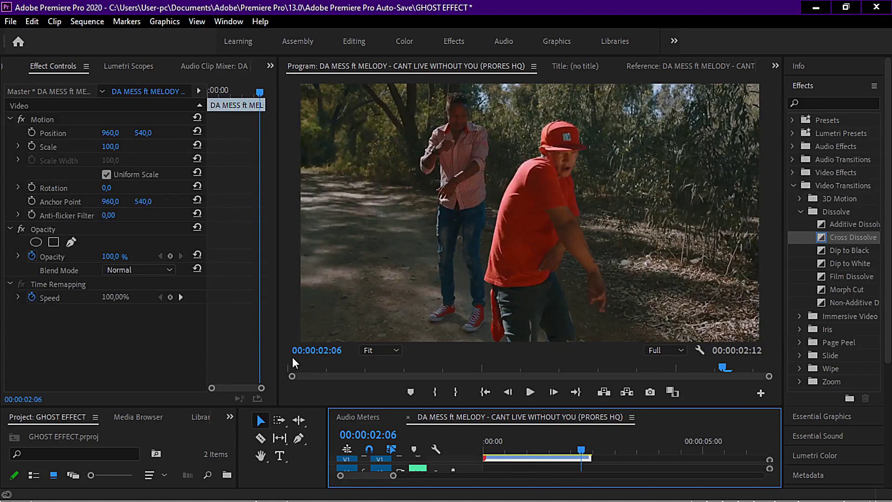
pyautogui.press('Home')
pyautogui.press('space')
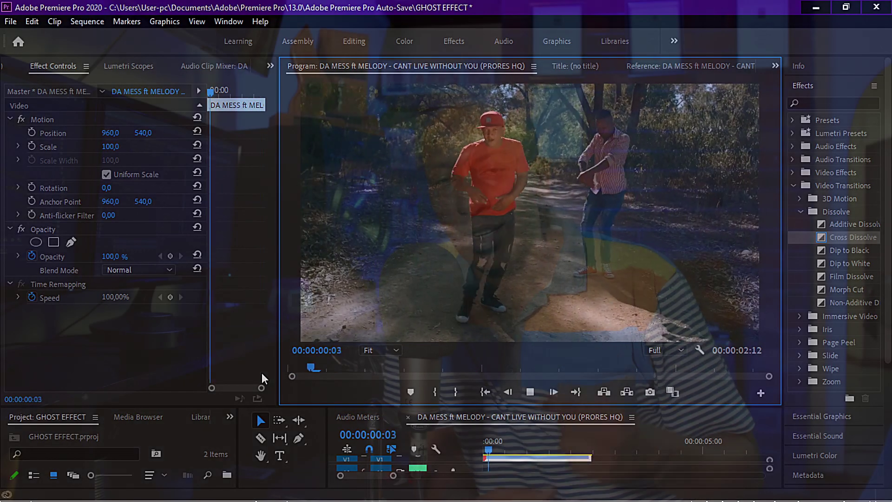